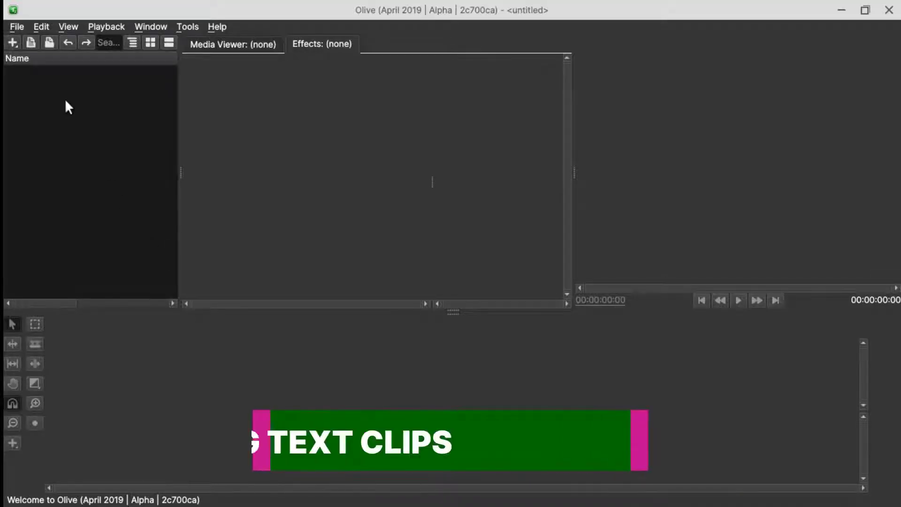
Step: Create a new 1080p sequence at 29.97 FPS named Sequence 01
right_click(65, 100)
mouse_move(82, 119)
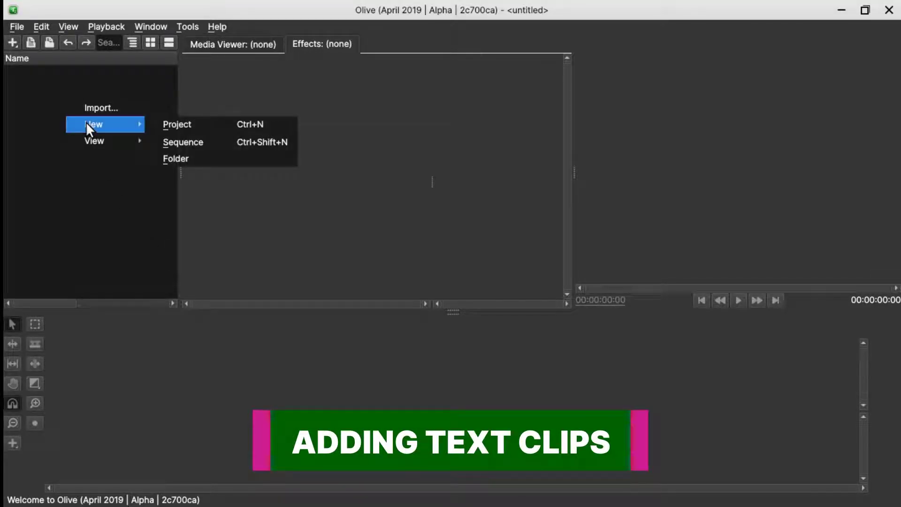
left_click(193, 142)
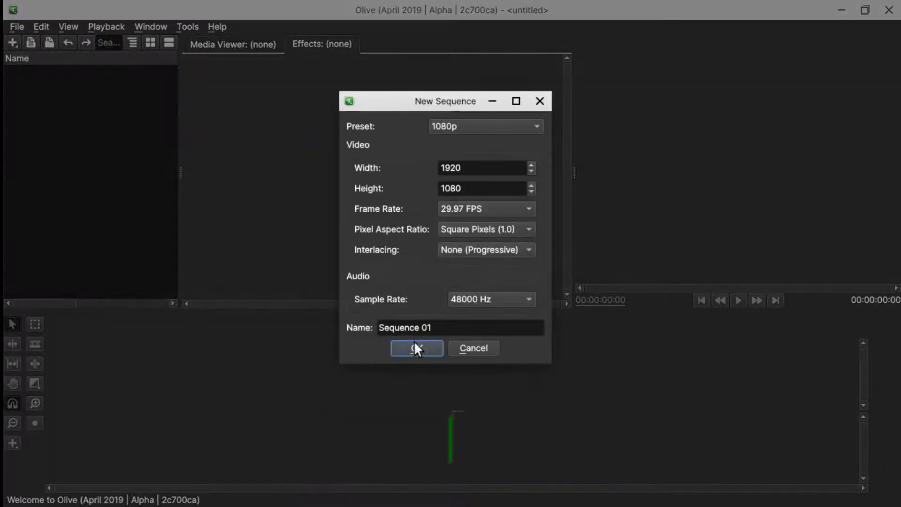
left_click(416, 346)
Step: Add a title clip about six seconds long at the start of the video track
left_click(14, 442)
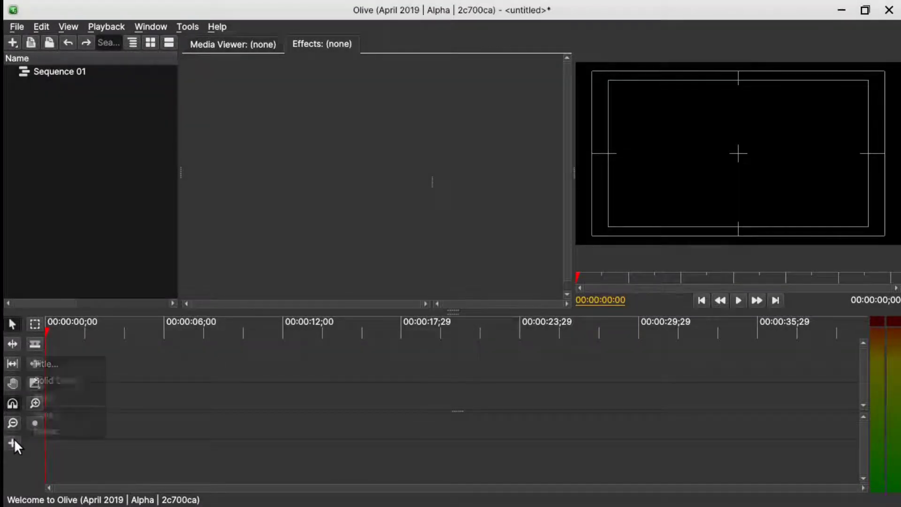
left_click(42, 363)
left_click_drag(47, 388, 161, 418)
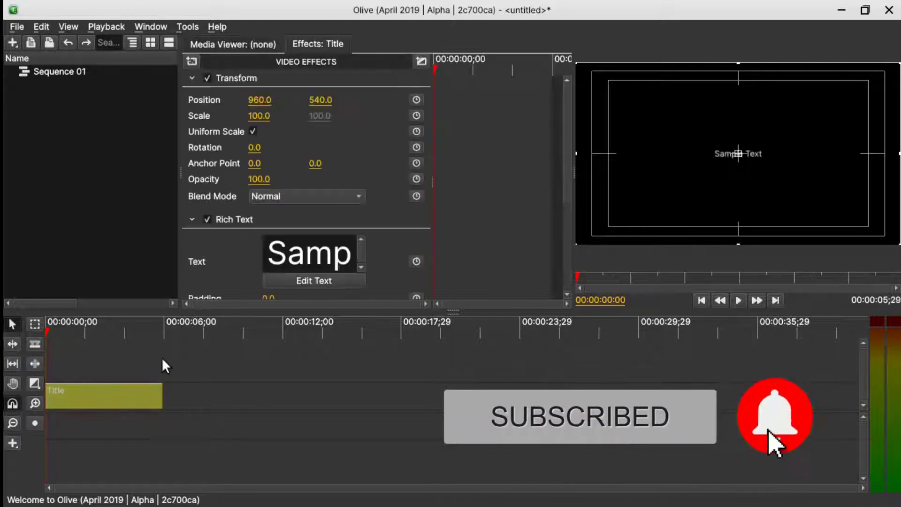
Step: Replace the title clip's sample text with "OLIVE TUTORIAL" and set its font size to 60
left_click(314, 280)
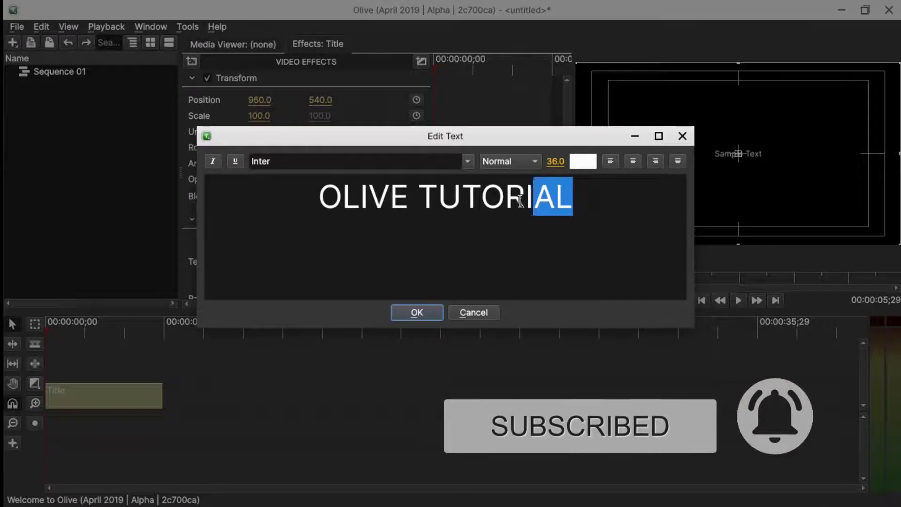
left_click_drag(520, 202, 315, 199)
left_click(555, 160)
type("60")
key("Return")
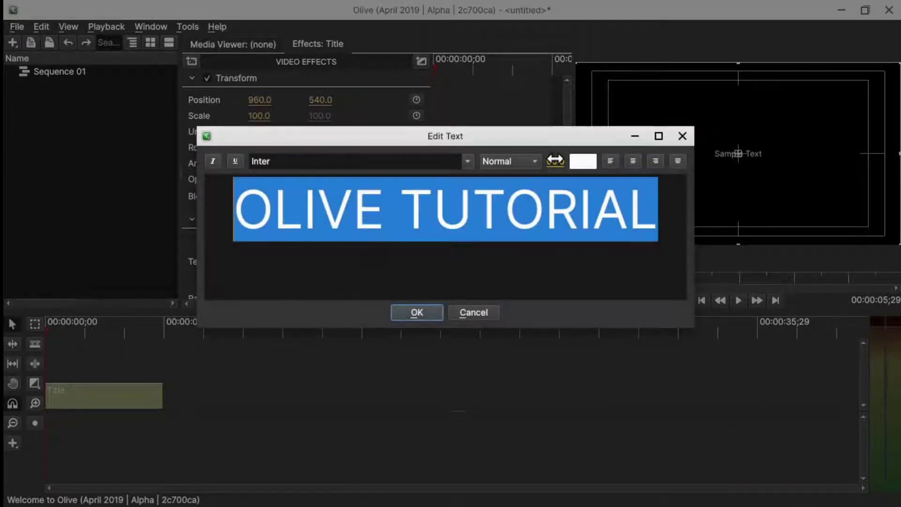
Step: Style the OLIVE TUTORIAL text as Extra Bold in orange and apply the text changes
left_click(522, 162)
left_click(515, 228)
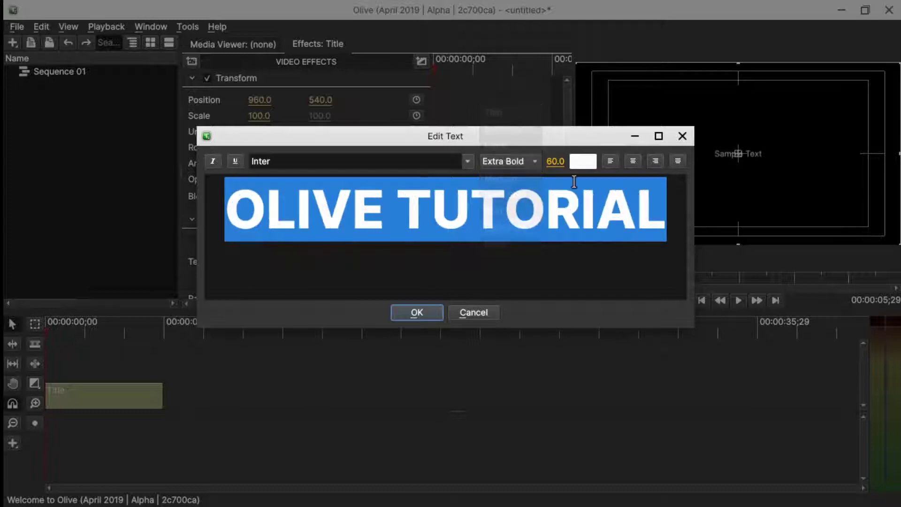
left_click(582, 162)
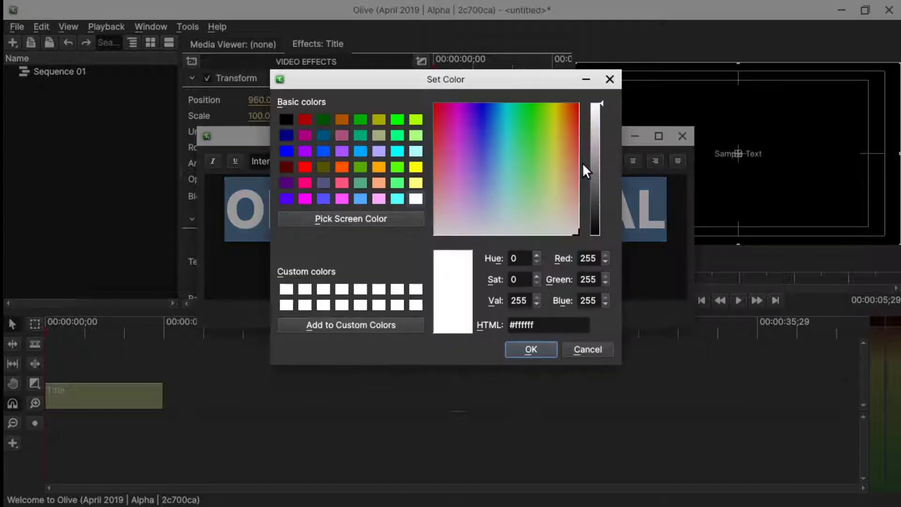
left_click(341, 169)
left_click(531, 350)
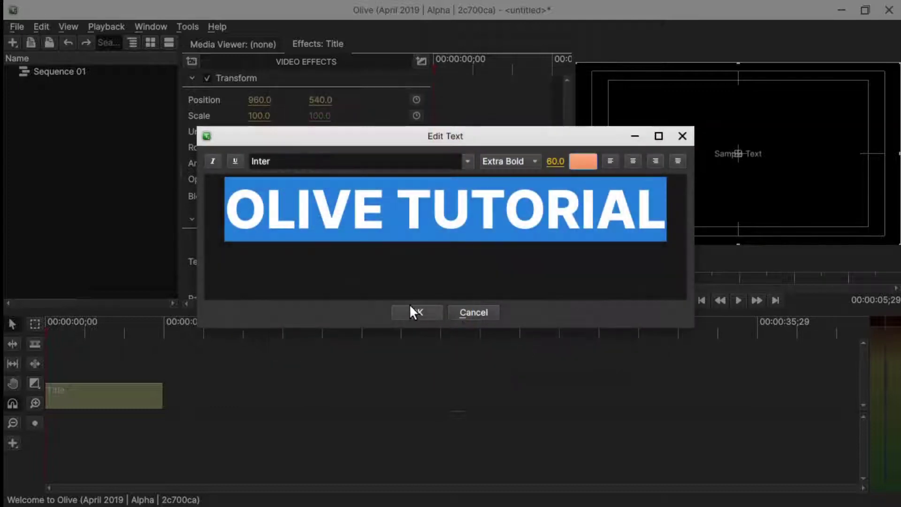
left_click(409, 307)
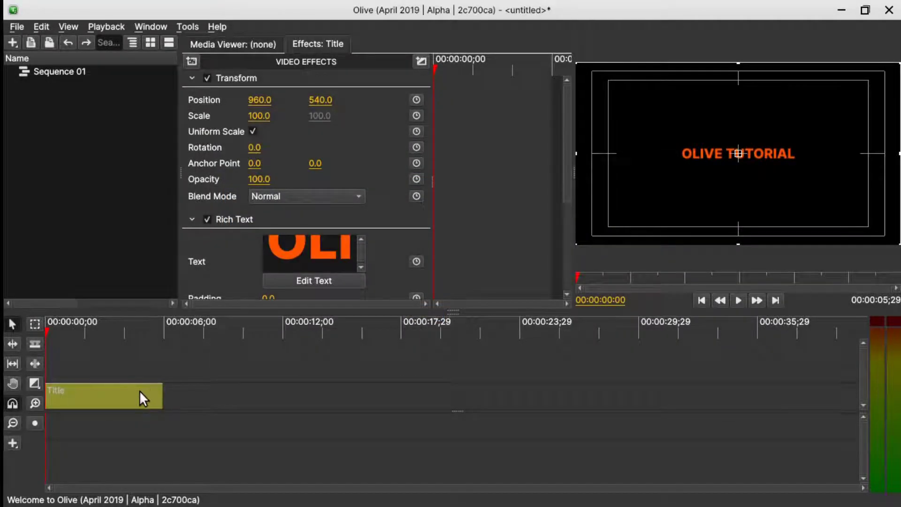
Step: Add a second title clip on the track above, matching the first title's start and length
left_click(13, 445)
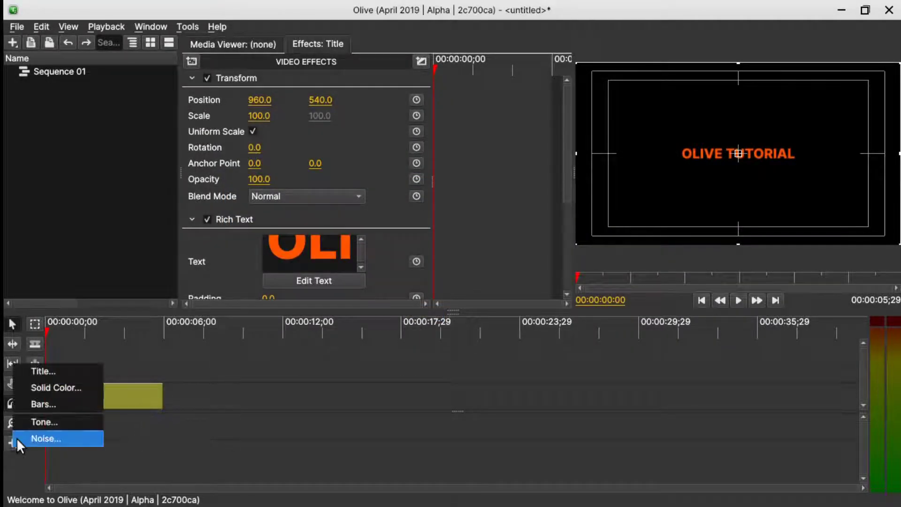
left_click(36, 371)
left_click_drag(46, 376, 151, 377)
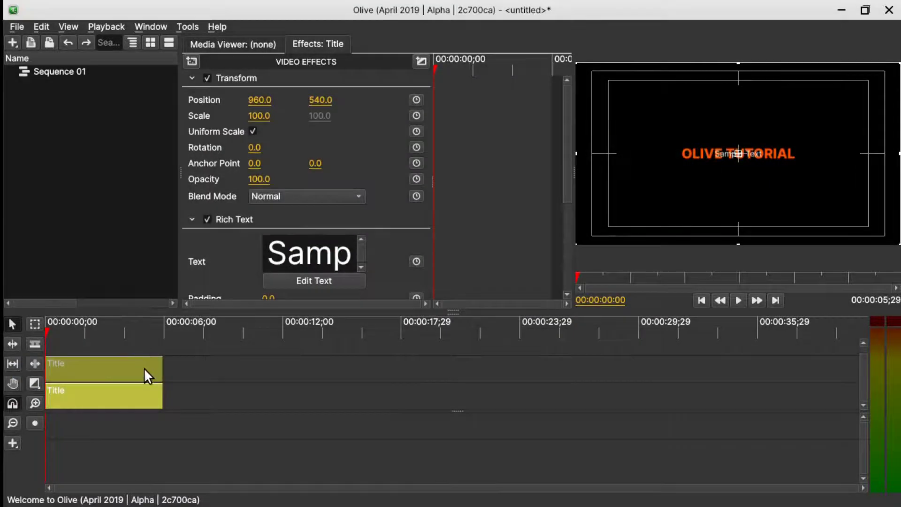
Step: Change the second title's text to "Simple Lower 3rd 2" with font size 50 and apply it
left_click(324, 281)
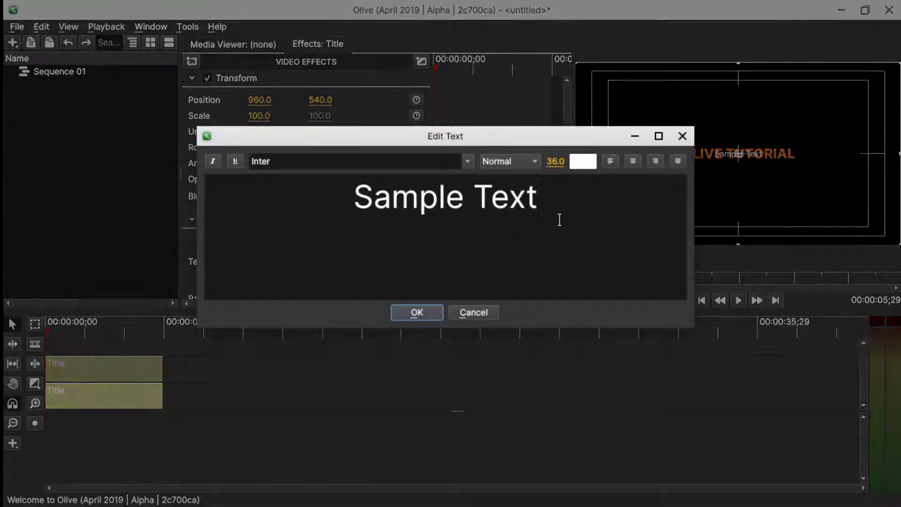
left_click_drag(558, 218, 309, 168)
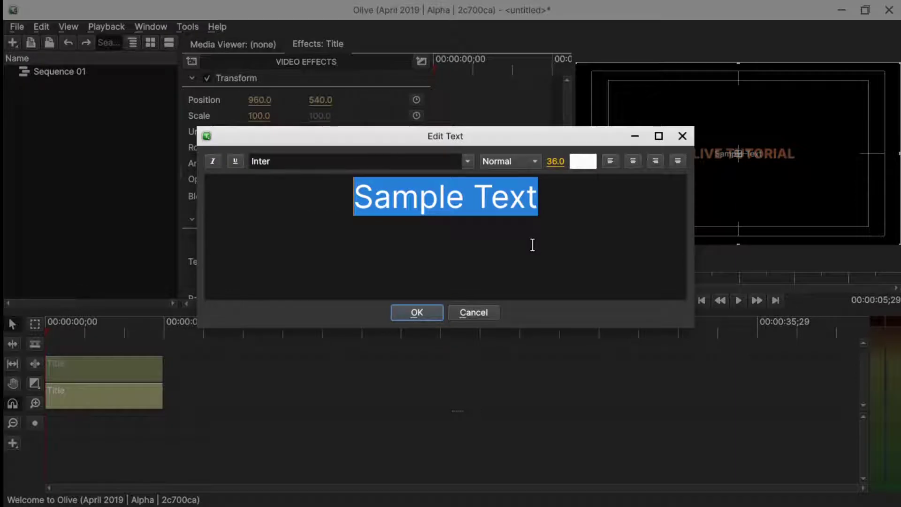
type("Simple Lower 3rd 2")
key("ctrl+a")
left_click(554, 163)
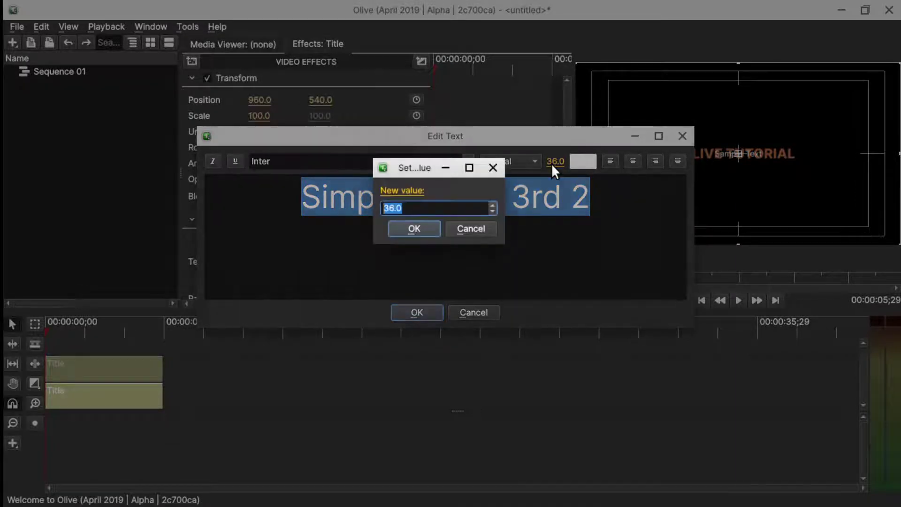
type("22")
key("Return")
left_click_drag(554, 163, 552, 163)
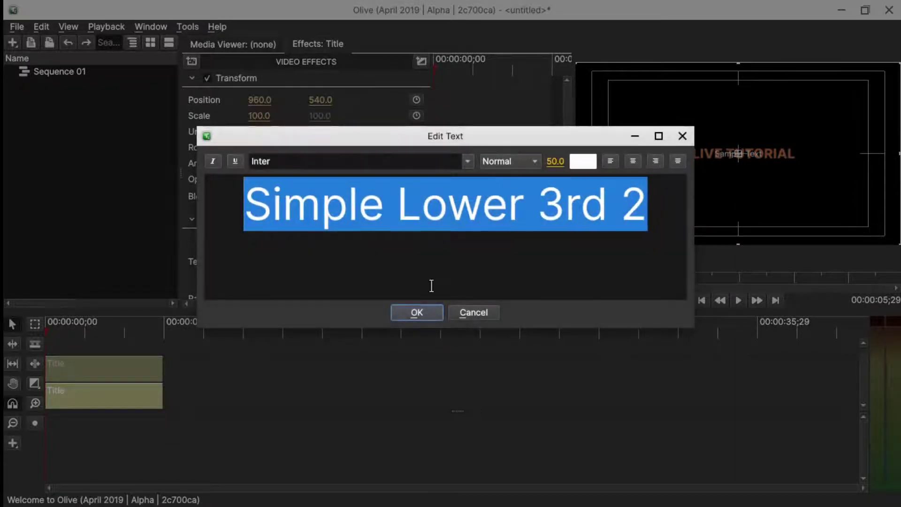
left_click(417, 312)
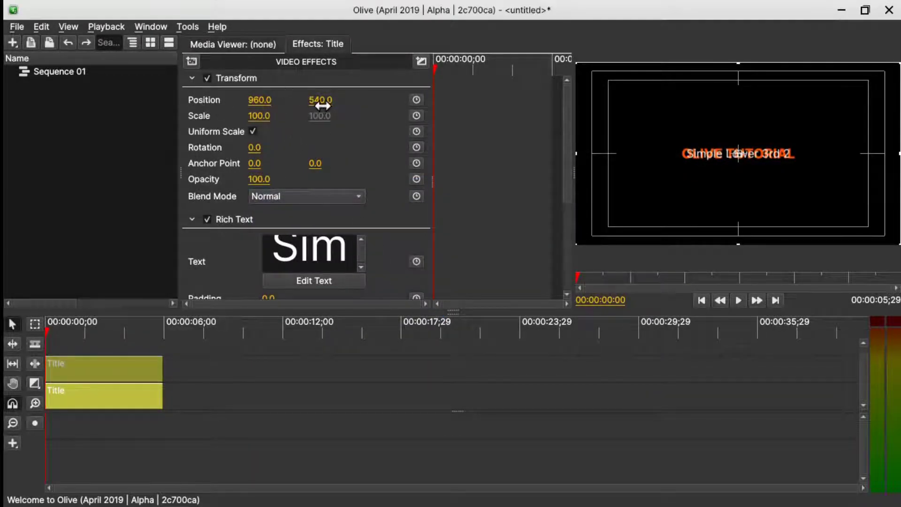
Step: Move the Simple Lower 3rd 2 title to position 1058, 617 and the OLIVE TUTORIAL title to horizontal position 1284
left_click_drag(320, 100, 355, 100)
left_click_drag(739, 166, 755, 166)
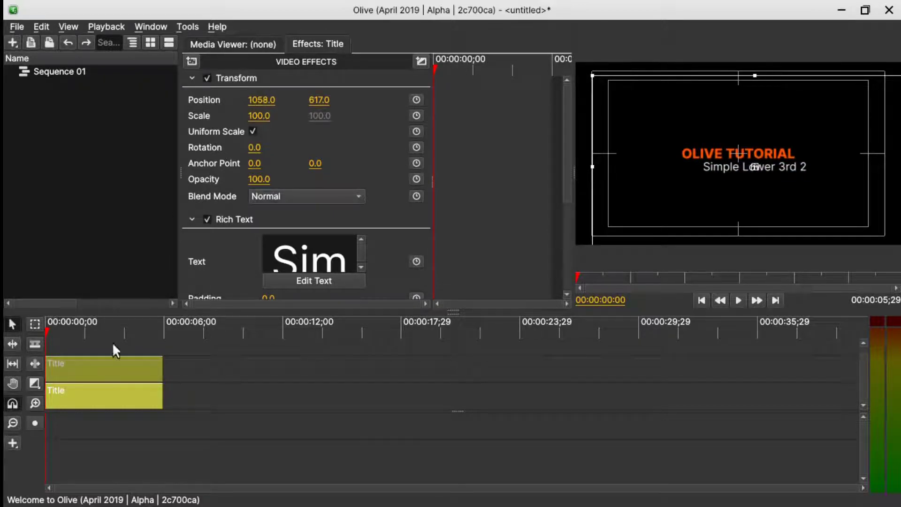
left_click(127, 370)
left_click_drag(258, 99, 410, 100)
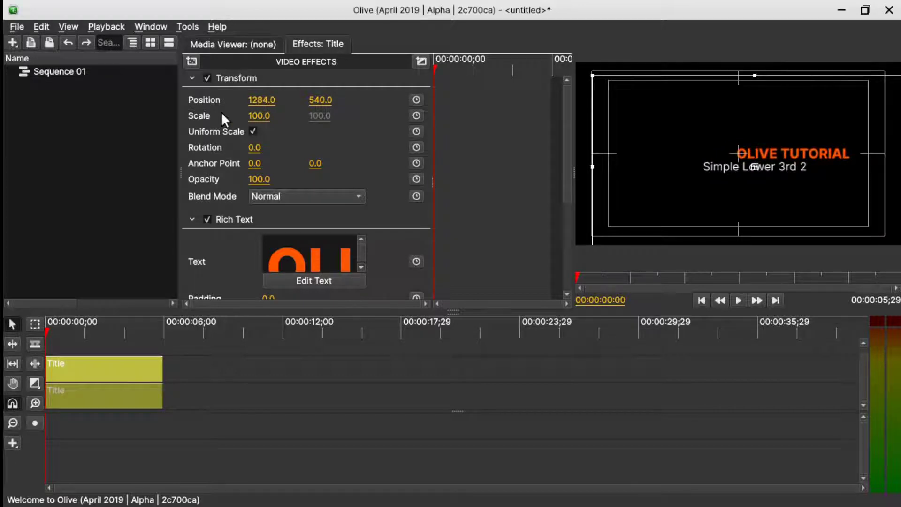
Step: Align Simple Lower 3rd 2 with the left edge of OLIVE TUTORIAL, raise OLIVE TUTORIAL to vertical position 495, and tighten their spacing
left_click(137, 386)
left_click_drag(262, 100, 285, 141)
left_click(122, 372)
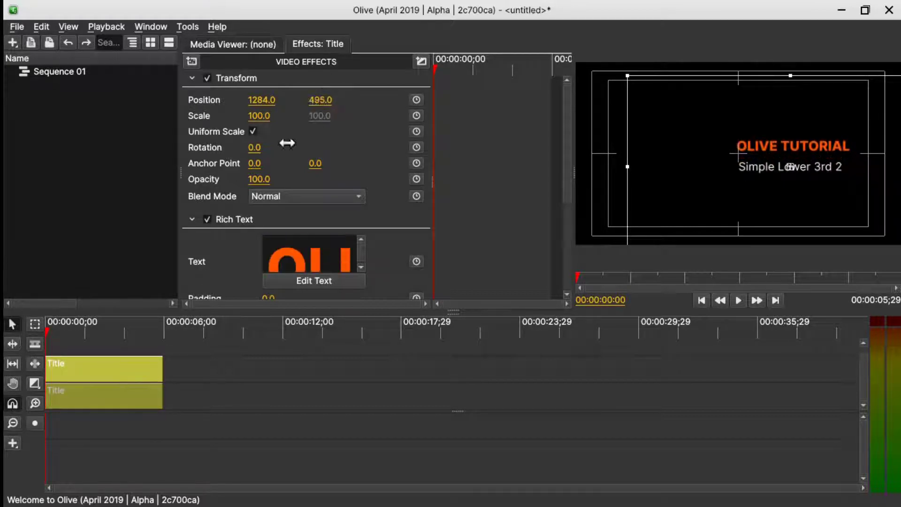
left_click(116, 388)
left_click_drag(314, 98, 298, 98)
left_click(89, 439)
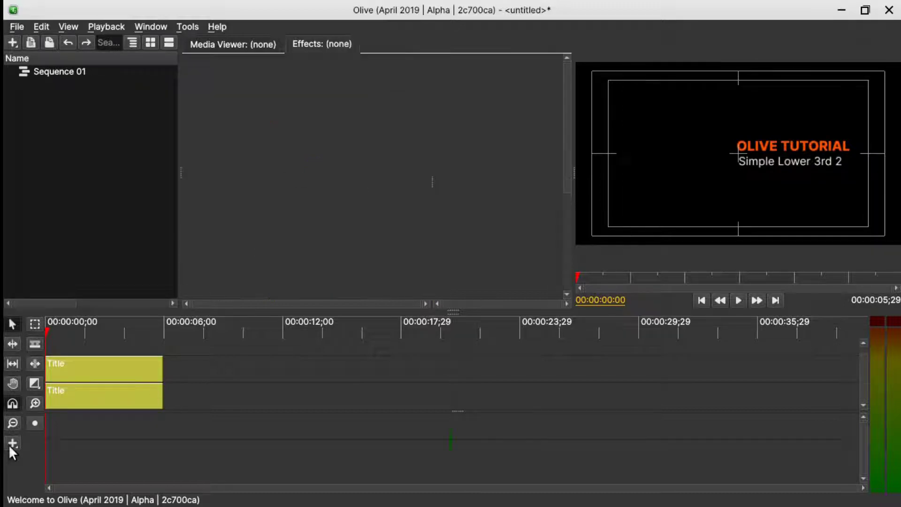
Step: Add a solid color clip on the track above both titles, covering their full length
left_click(12, 444)
left_click(42, 387)
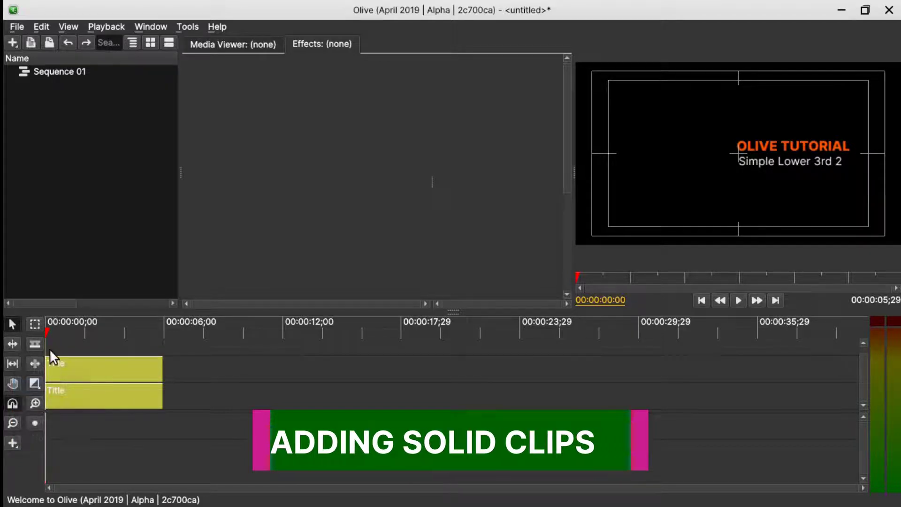
left_click_drag(48, 348, 158, 355)
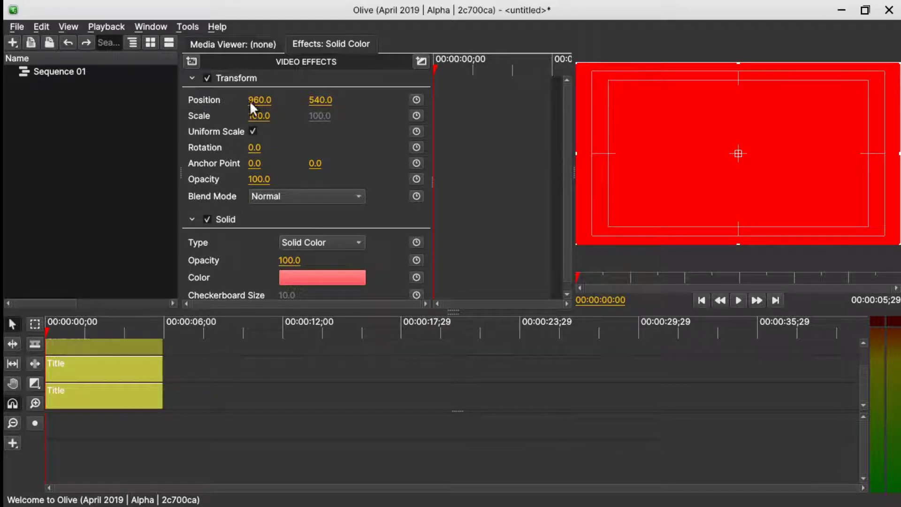
Step: Turn off uniform scaling for the solid color clip and set its scale to 1 by 20
left_click(253, 131)
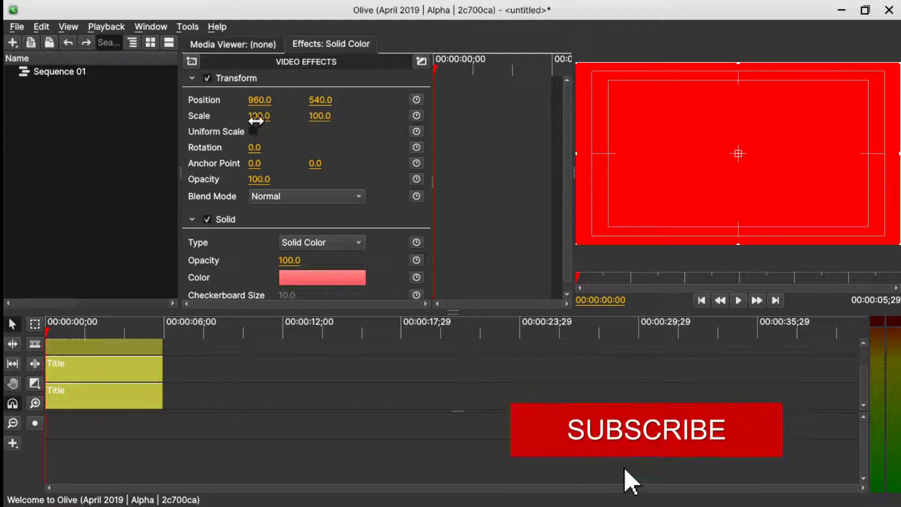
left_click(255, 119)
type("1")
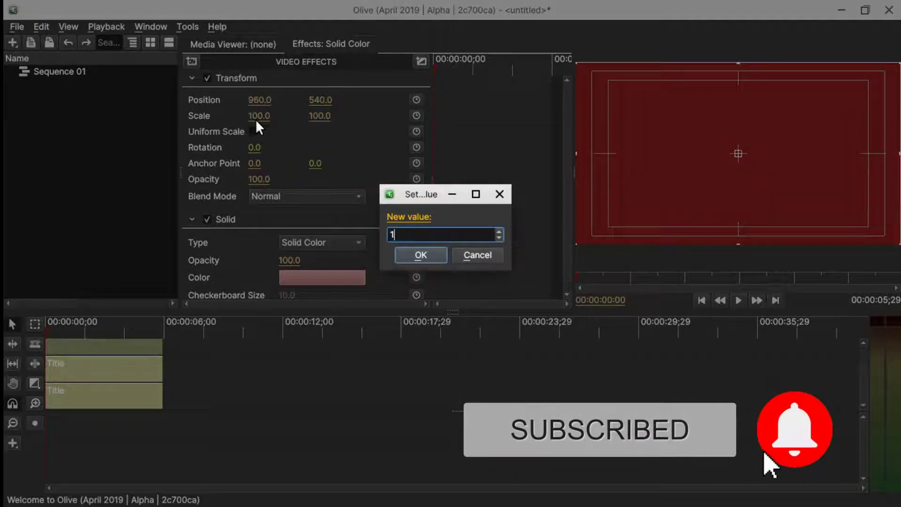
key("Return")
left_click(324, 114)
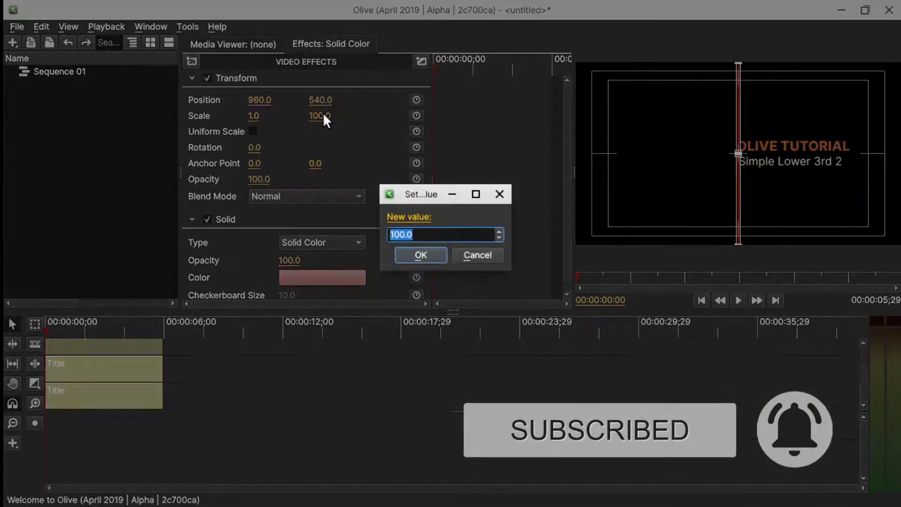
type("20")
key("Return")
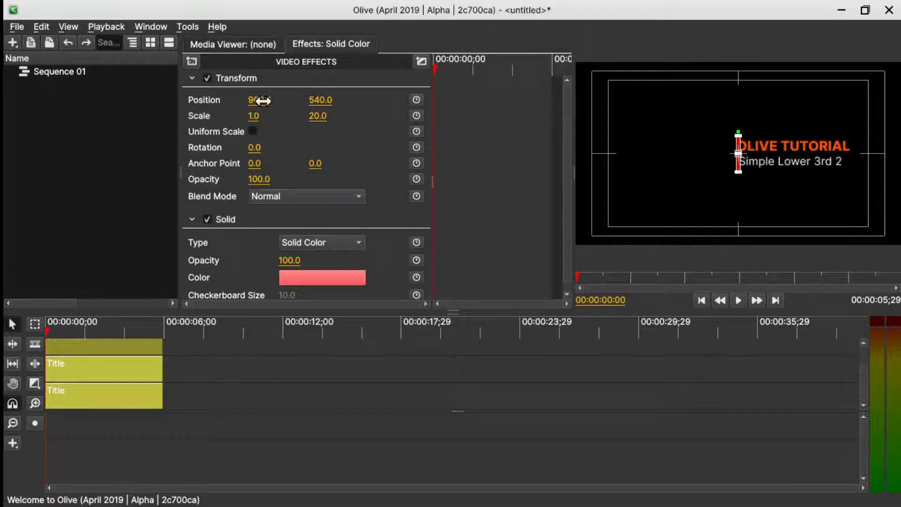
Step: Move the red bar to horizontal position 935, just left of the titles, and deselect the clips
left_click_drag(739, 153, 734, 153)
left_click(181, 353)
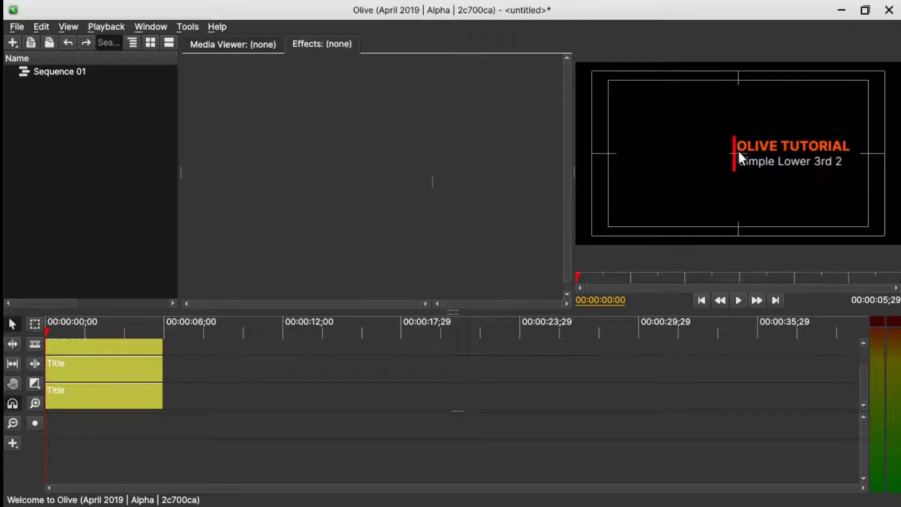
left_click(737, 163)
left_click(194, 371)
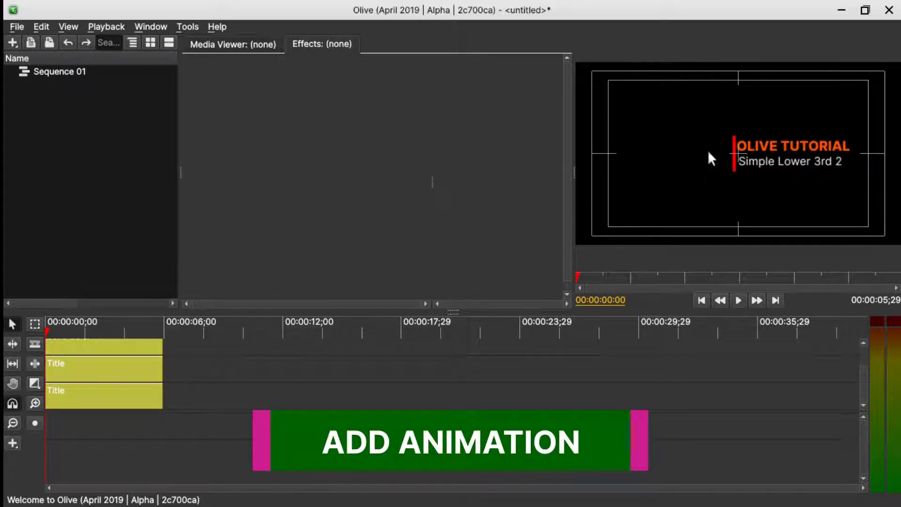
Step: Enable scale keyframing on the solid color clip and set its scale to 0 by 0 at the clip's start
left_click(105, 345)
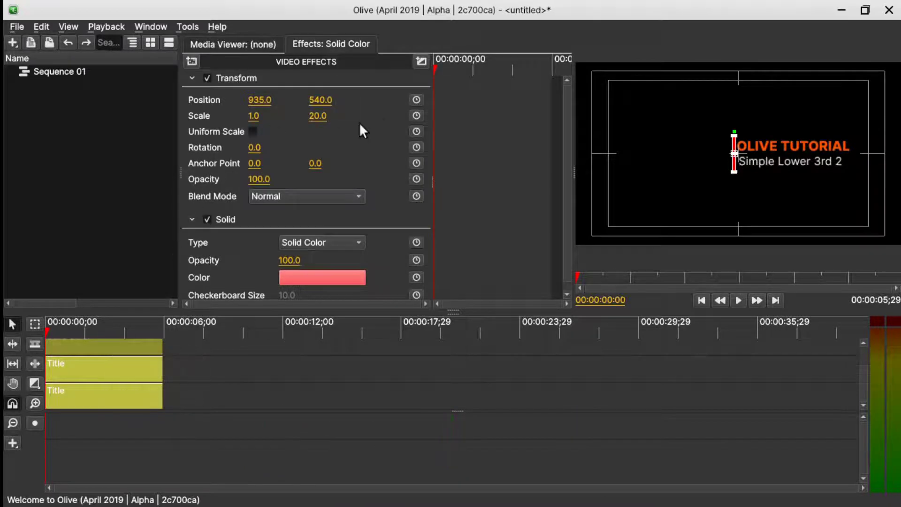
left_click(415, 115)
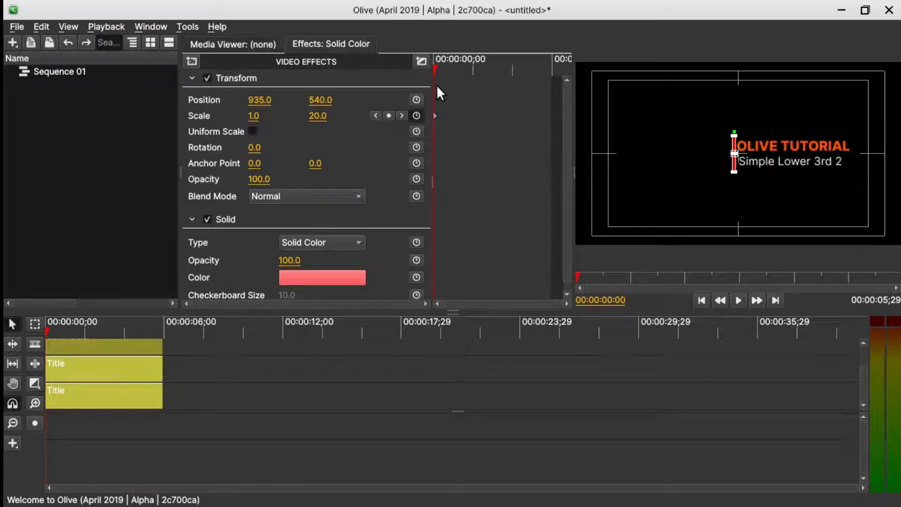
left_click(253, 116)
type("0")
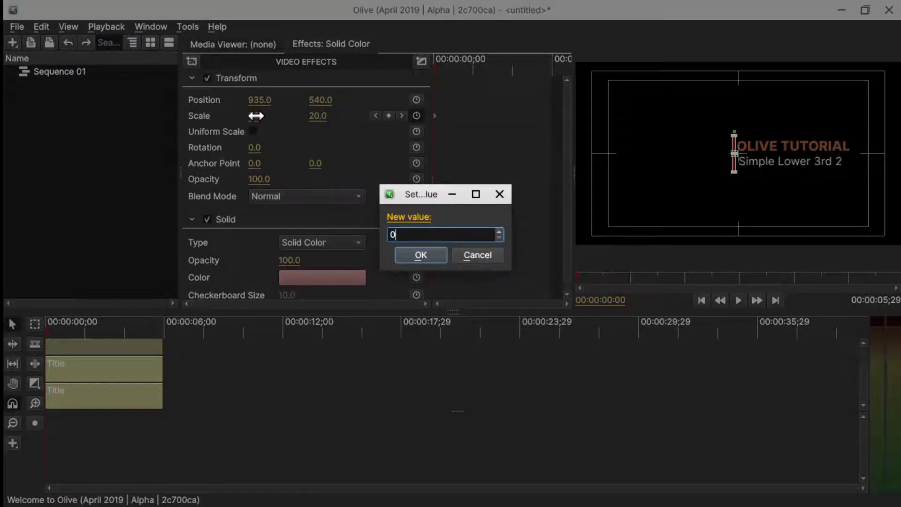
key("Return")
Step: Keyframe the solid color clip's scale to 1 by 20 at 00:00:00;19
left_click_drag(428, 68, 444, 66)
left_click(257, 115)
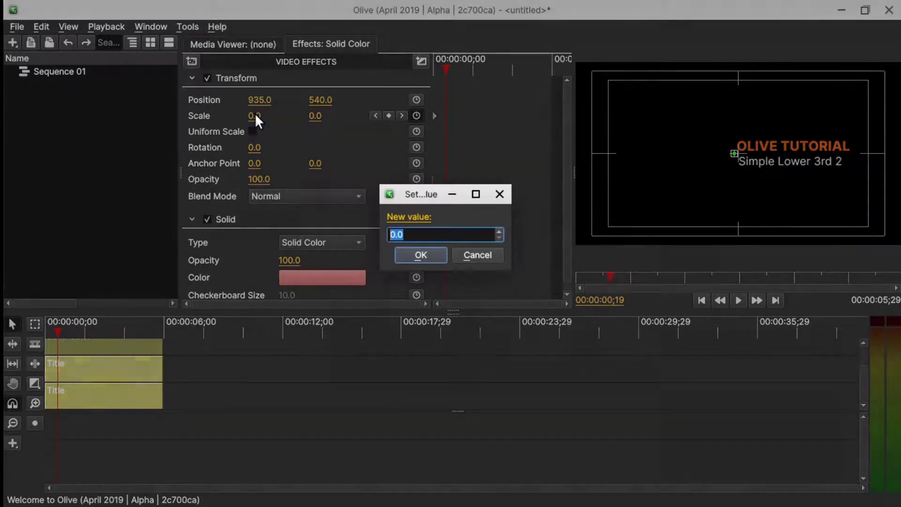
key("Return")
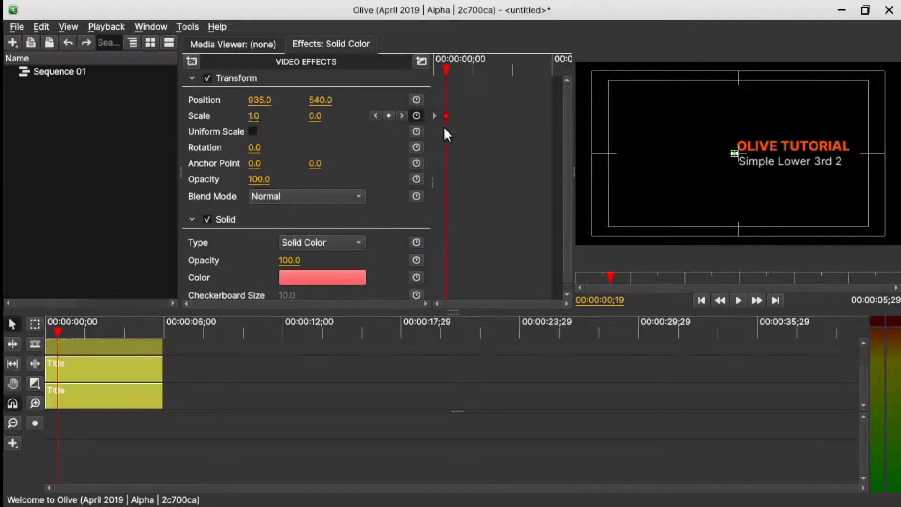
left_click(314, 117)
type("20")
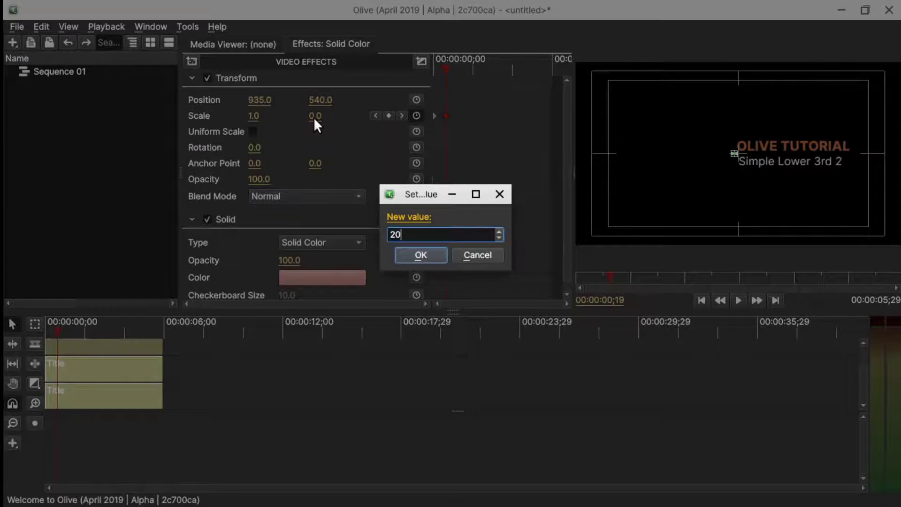
key("Return")
Step: Change the solid color clip's second scale keyframe to Bezier interpolation and play the animation from the start
key("space")
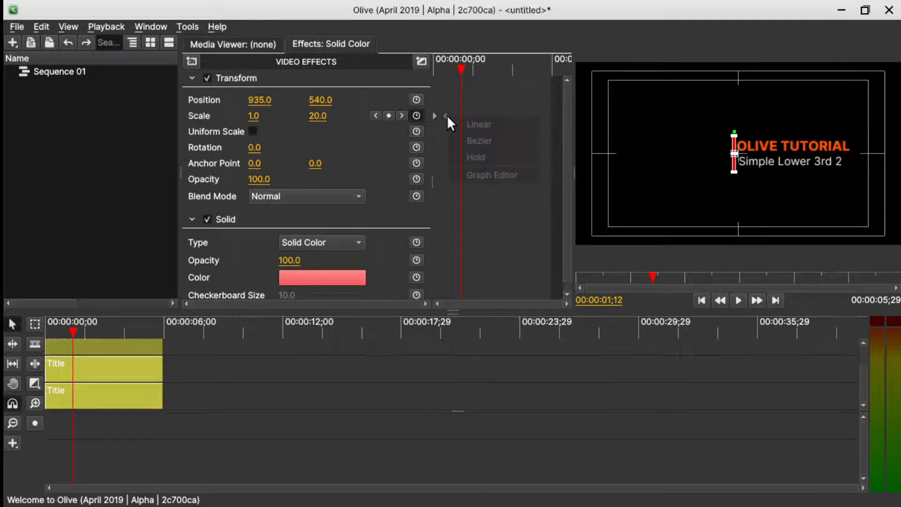
right_click(447, 115)
left_click(470, 140)
key("Home")
key("space")
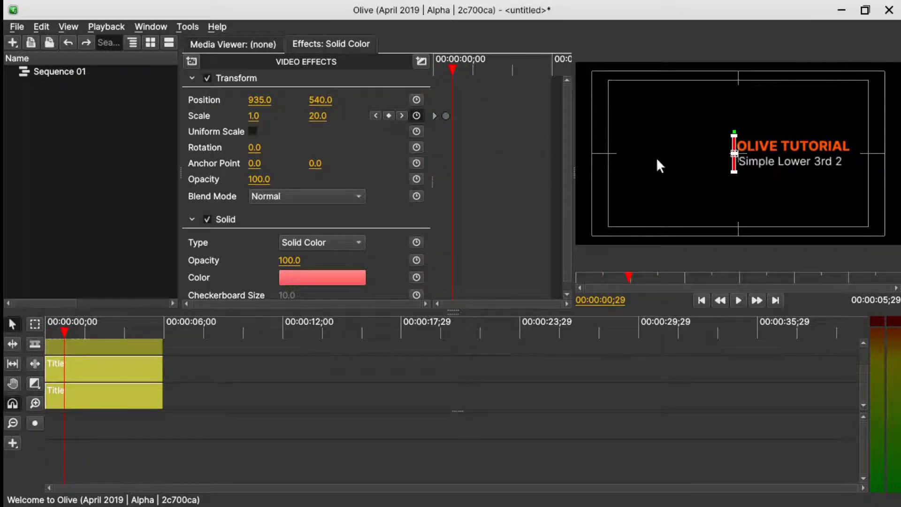
Step: Move the OLIVE TUTORIAL title to horizontal position 571 and enable its position keyframing at 00:00:00;29
left_click(95, 396)
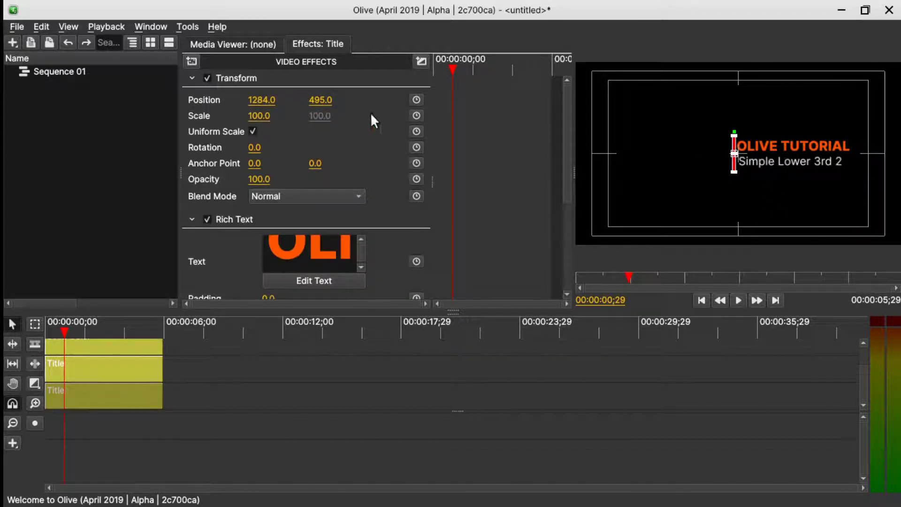
left_click_drag(269, 101, 158, 102)
left_click(415, 100)
Step: Keyframe the OLIVE TUTORIAL title's horizontal position to 1296 at 00:00:01;17 with Bezier interpolation
left_click_drag(455, 69, 462, 69)
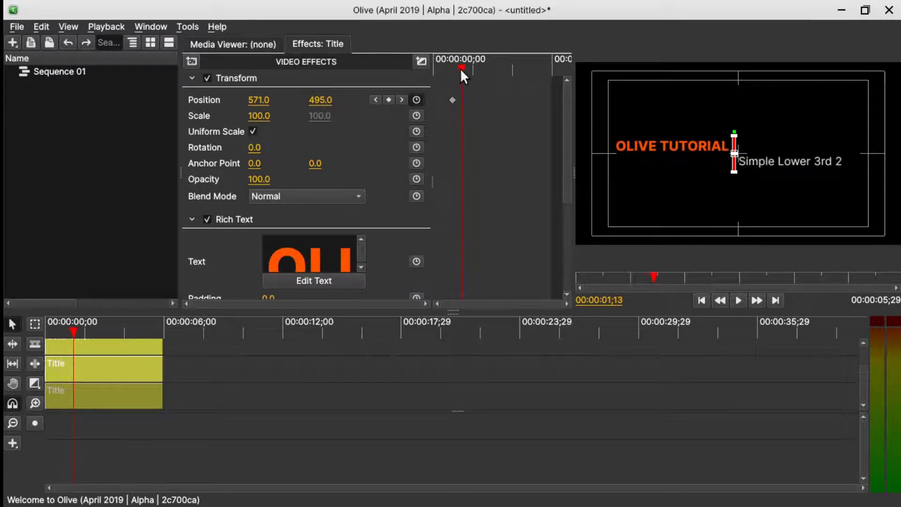
key("Right")
key("Right")
key("Right")
key("Right")
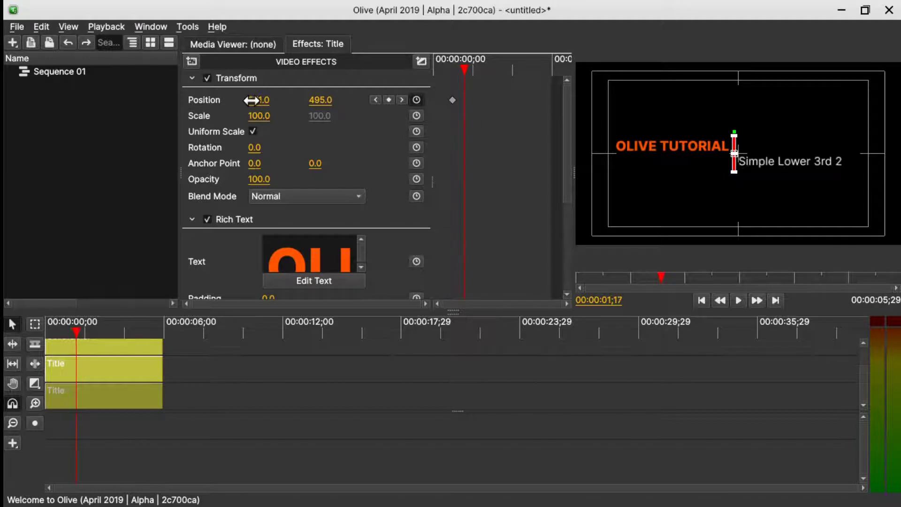
left_click_drag(257, 99, 594, 100)
right_click(465, 97)
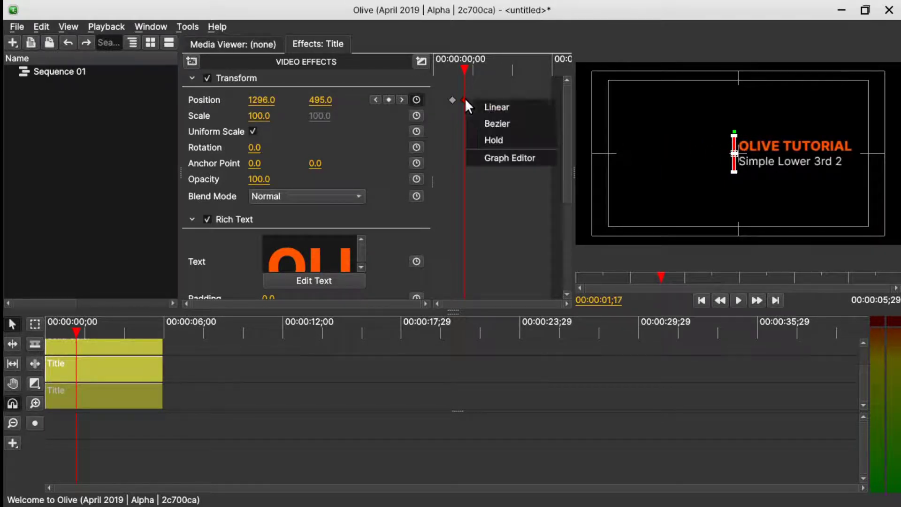
left_click(484, 121)
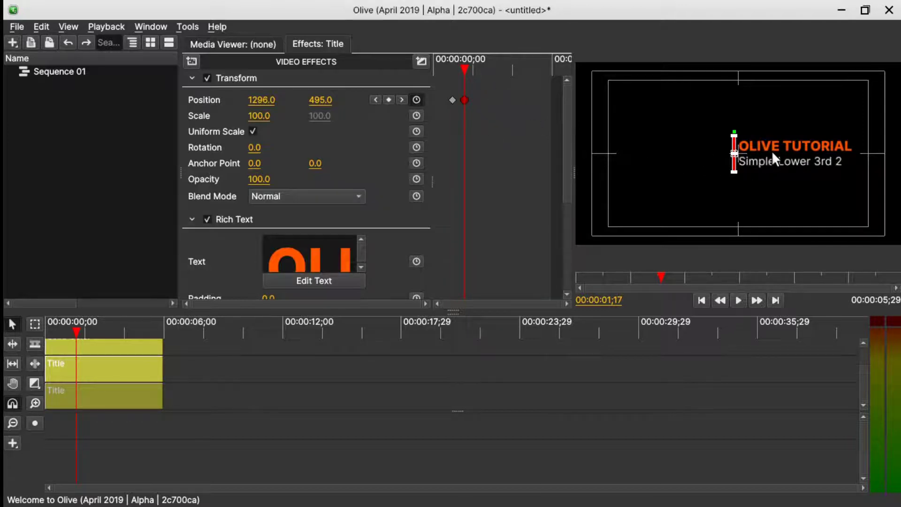
Step: Move the Simple Lower 3rd 2 title to horizontal position 593 and enable its position keyframing at 00:00:01;23
left_click_drag(467, 66, 469, 66)
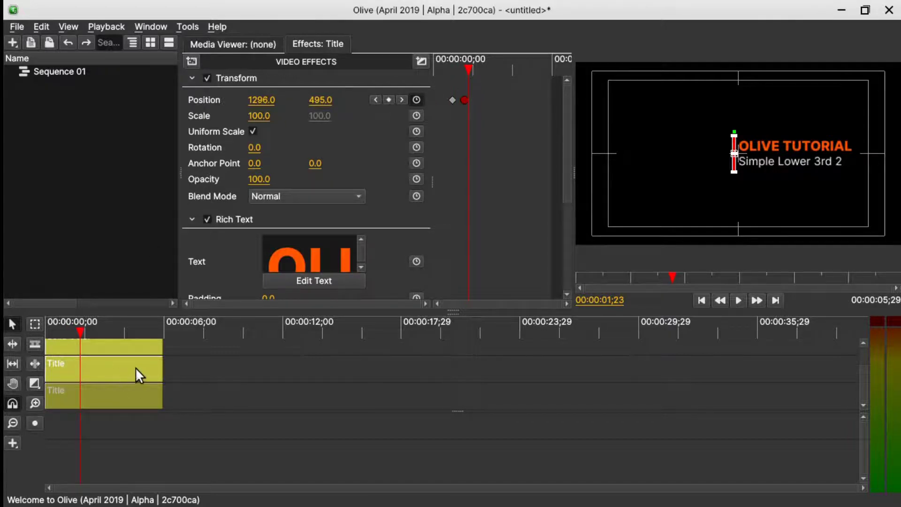
left_click(137, 392)
left_click_drag(271, 100, 113, 100)
left_click(417, 100)
Step: Keyframe the Simple Lower 3rd 2 title's horizontal position to 1270 at 00:00:02;06 with Bezier interpolation
left_click_drag(466, 70, 476, 71)
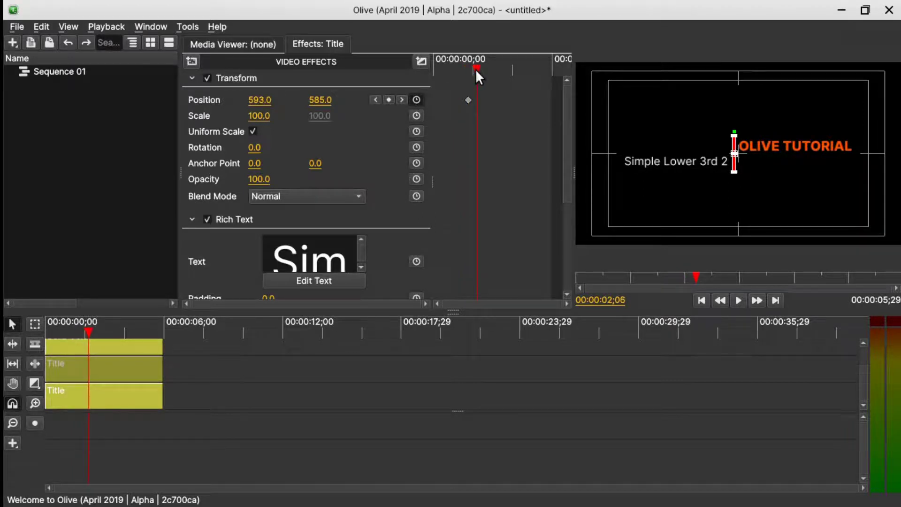
left_click_drag(259, 100, 338, 100)
right_click(477, 100)
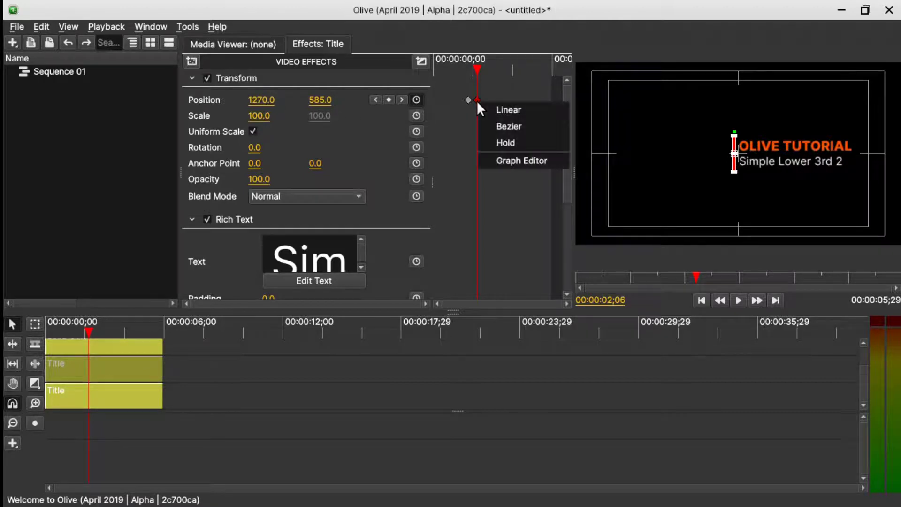
left_click(503, 125)
Step: Add a position keyframe to the OLIVE TUTORIAL title at 00:00:04;28, keeping its current position
left_click(498, 65)
left_click_drag(499, 65, 529, 66)
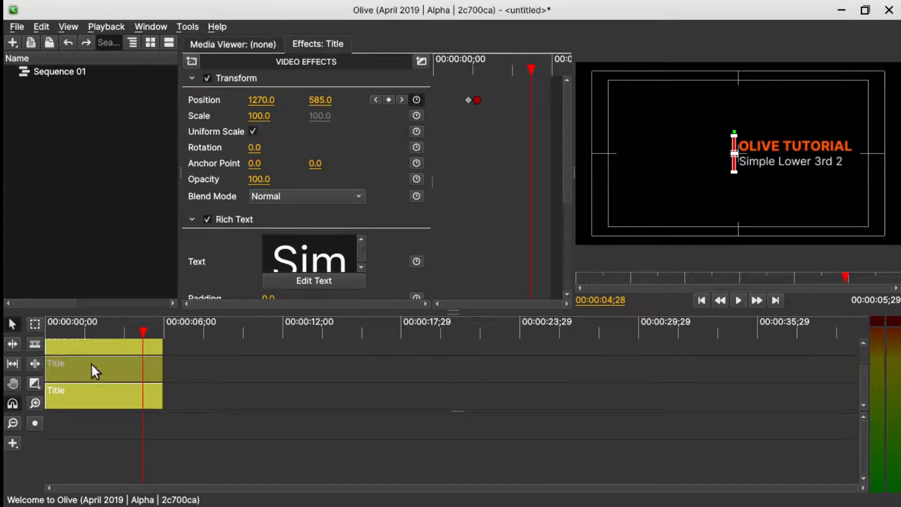
left_click(111, 390)
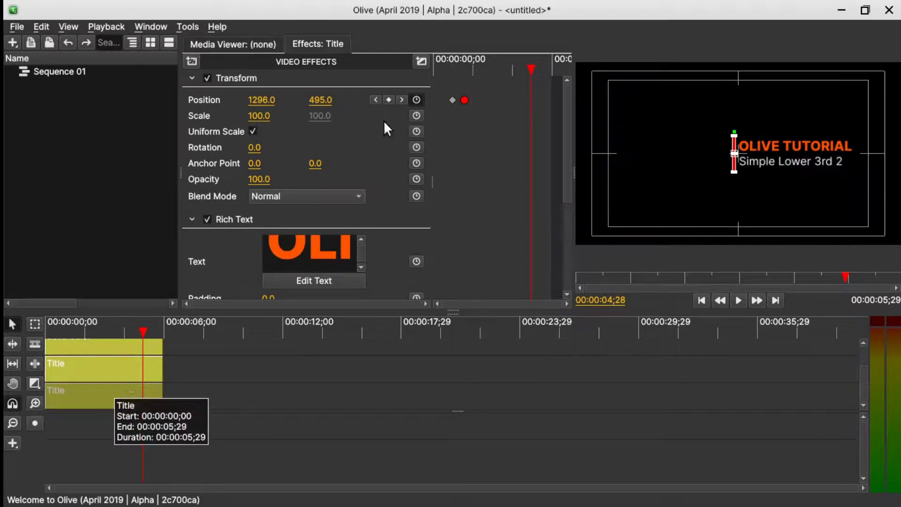
left_click(389, 100)
Step: Keyframe the OLIVE TUTORIAL title's horizontal position to 562 shortly after its third keyframe, with Linear interpolation
left_click_drag(530, 67, 537, 66)
left_click_drag(272, 93, 200, 94)
right_click(537, 102)
left_click(565, 113)
Step: Add a position keyframe to the Simple Lower 3rd 2 title at 00:00:05;13, keeping its current position
left_click(539, 69)
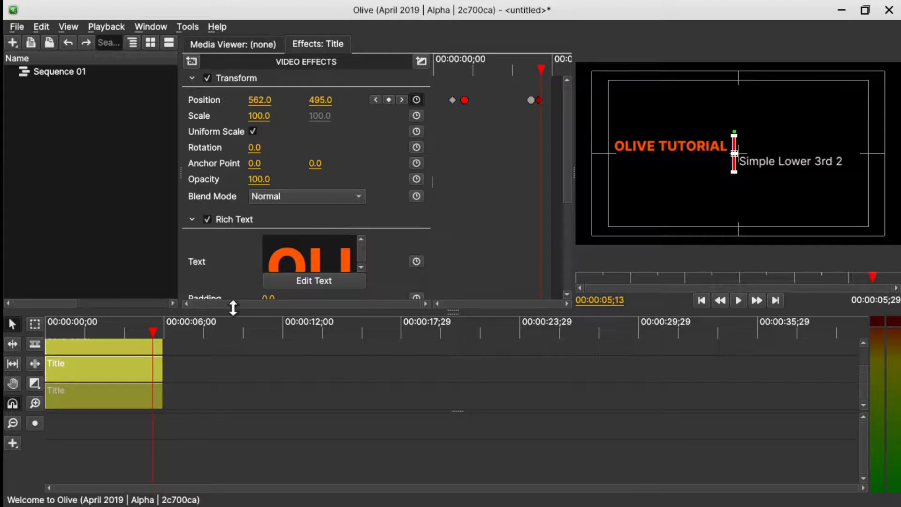
left_click(89, 370)
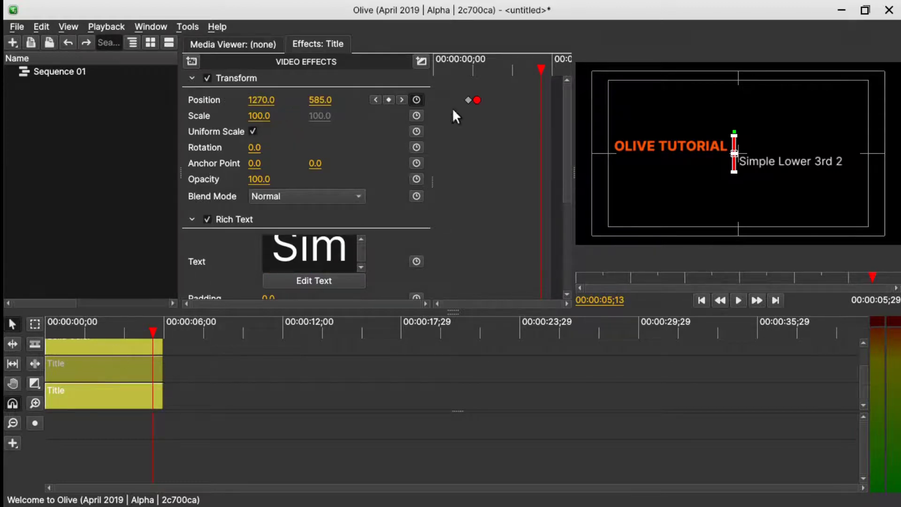
left_click(389, 99)
Step: Keyframe the Simple Lower 3rd 2 title's horizontal position to 586 at 00:00:05;24 with Linear interpolation
left_click_drag(544, 64, 548, 66)
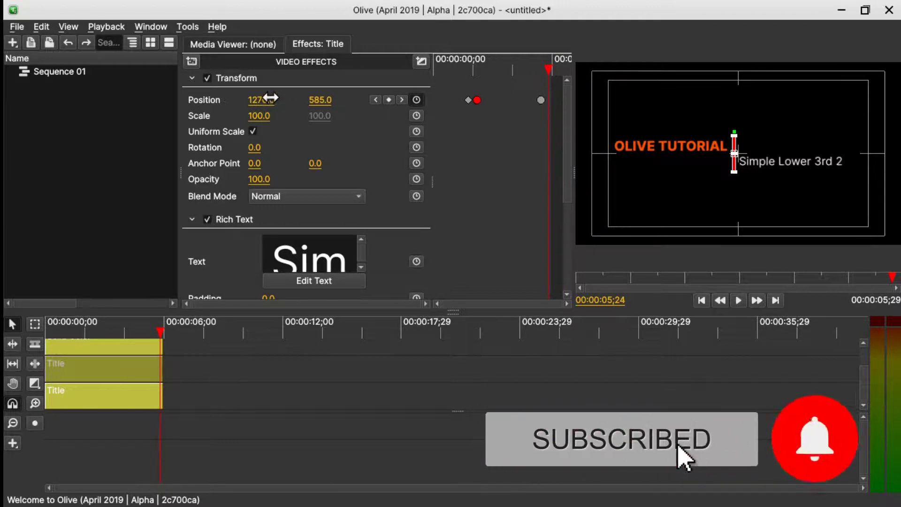
left_click_drag(261, 100, 183, 99)
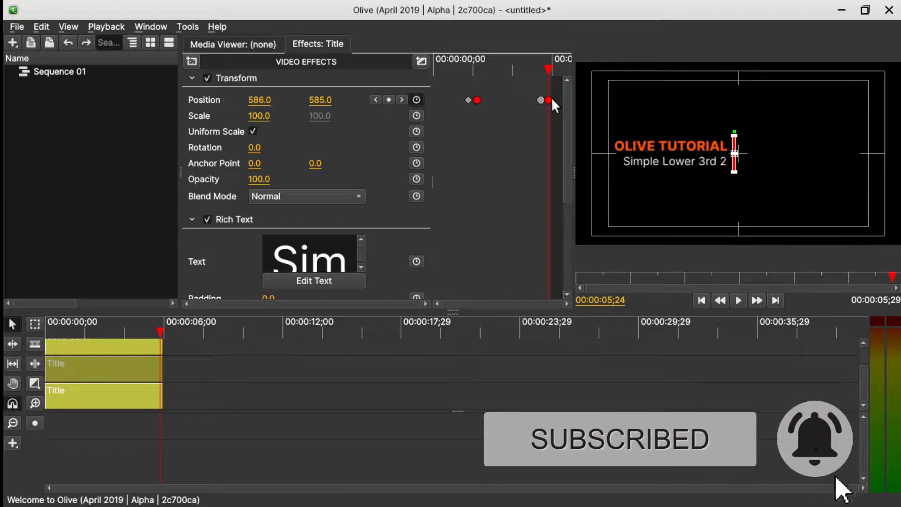
right_click(546, 101)
left_click(562, 112)
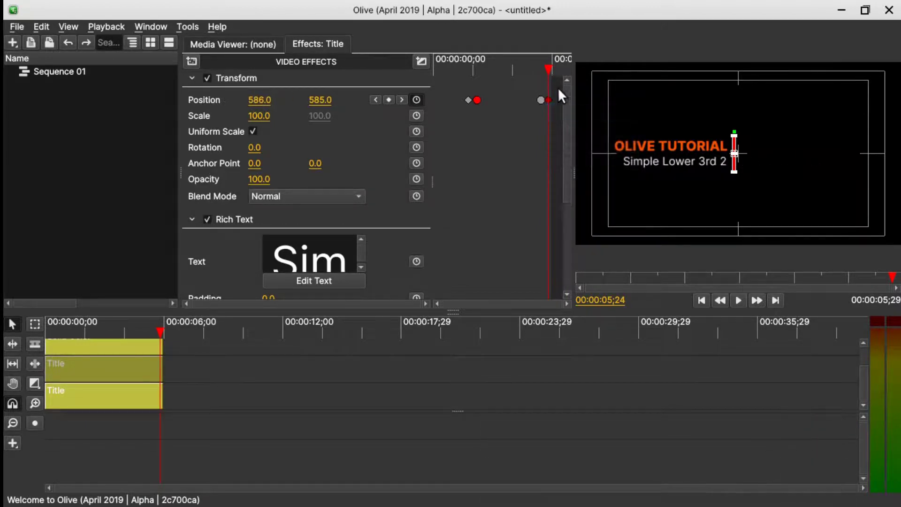
Step: Extend all three clips to 00:00:06;15 and add a scale keyframe to the solid color clip at 00:00:05;24
left_click(155, 346)
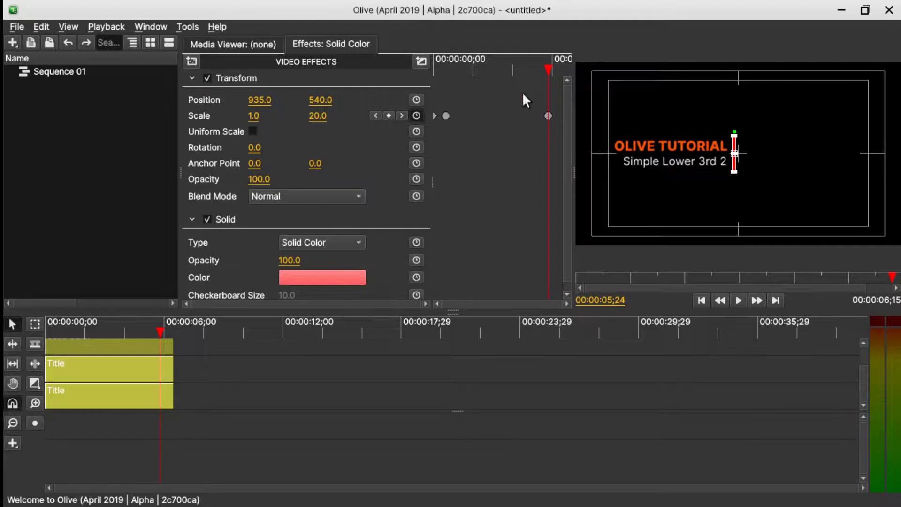
Step: Keyframe the solid color clip's scale to 0 by 0 at 00:00:06;08 with Linear interpolation
left_click_drag(551, 65, 556, 67)
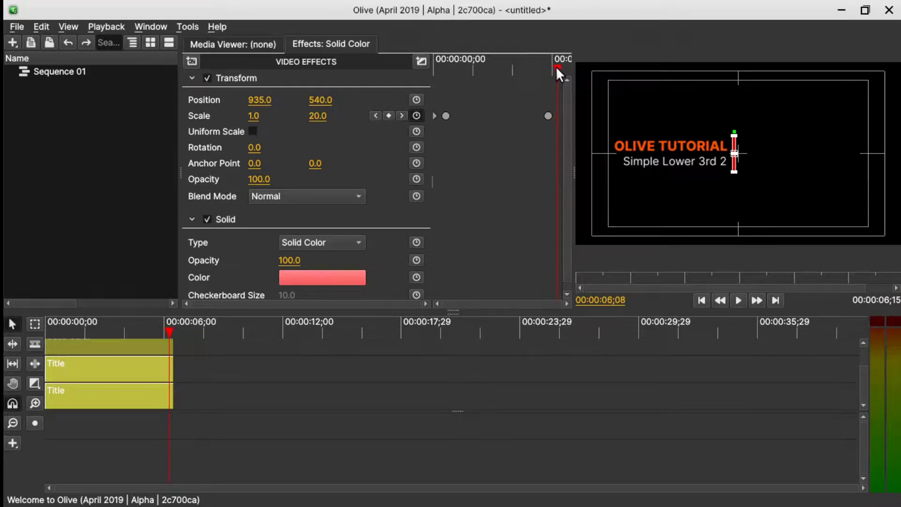
left_click(251, 116)
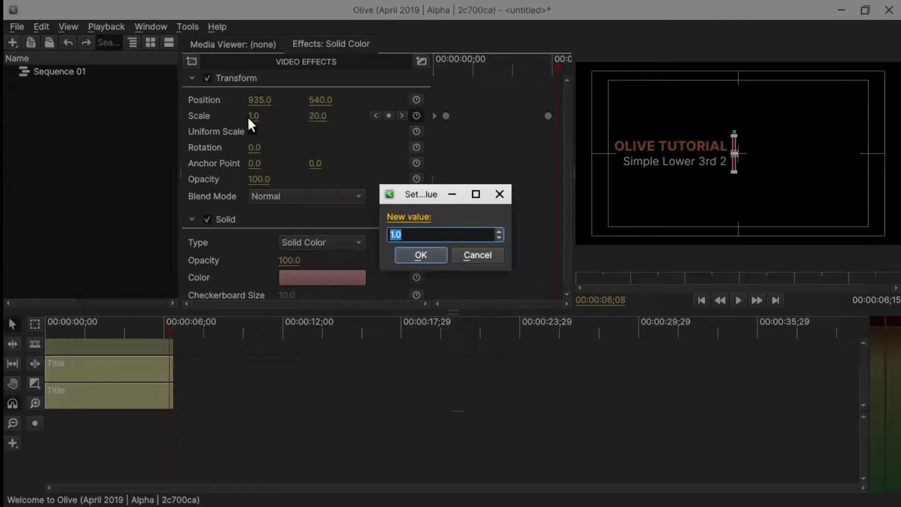
type("0")
key("Return")
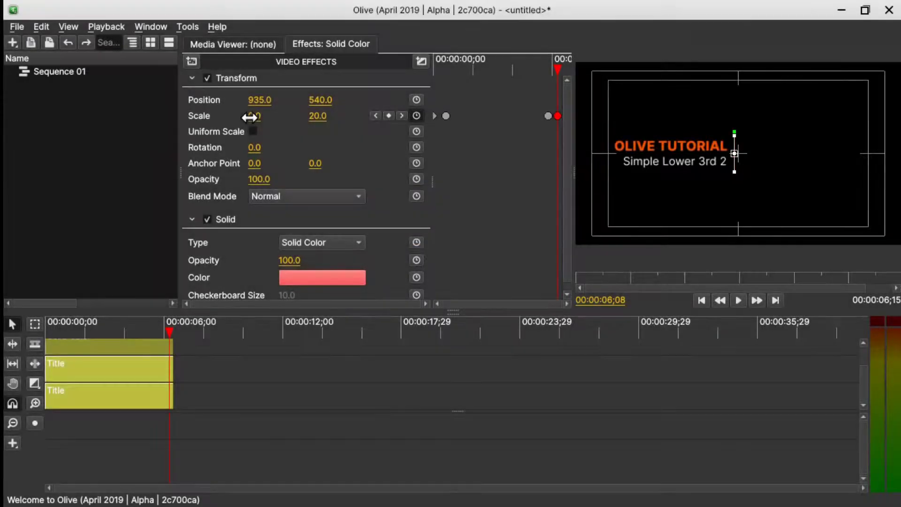
right_click(557, 116)
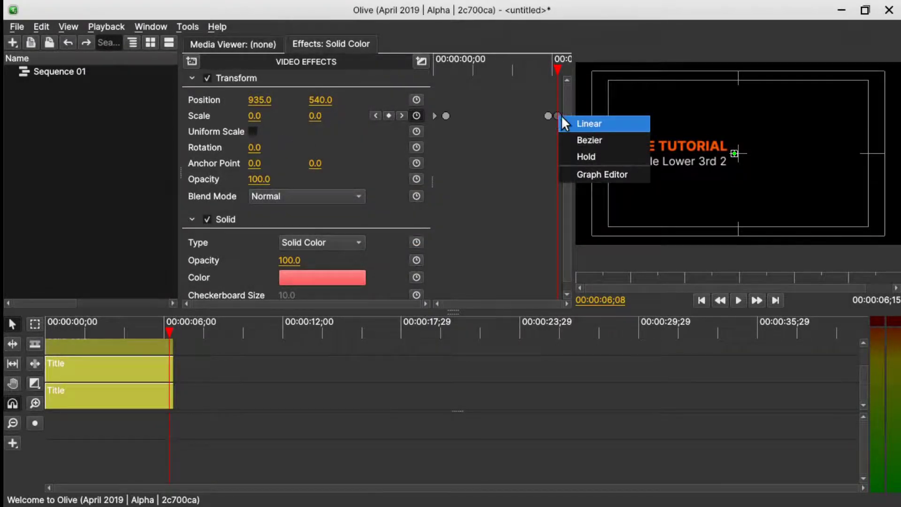
left_click(573, 120)
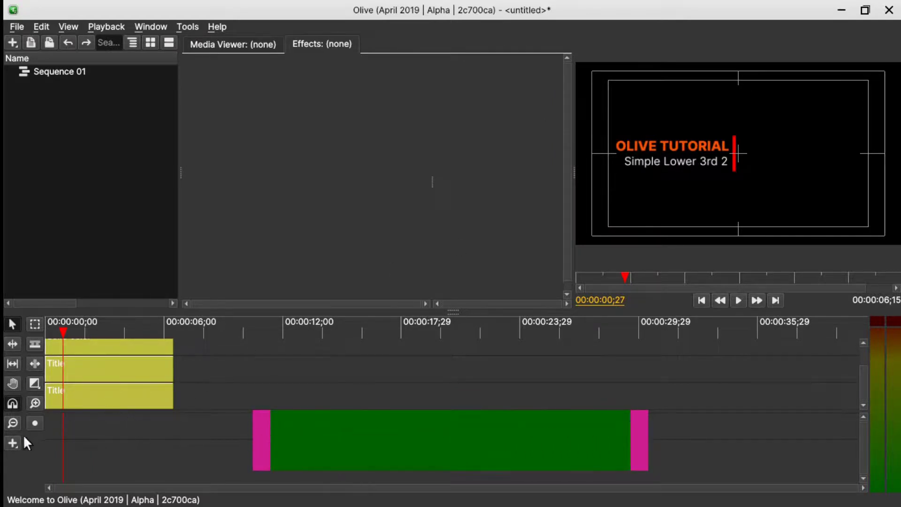
Step: Add a second solid color clip on the track above the red bar, covering the full length of the other clips
left_click(13, 443)
left_click(44, 385)
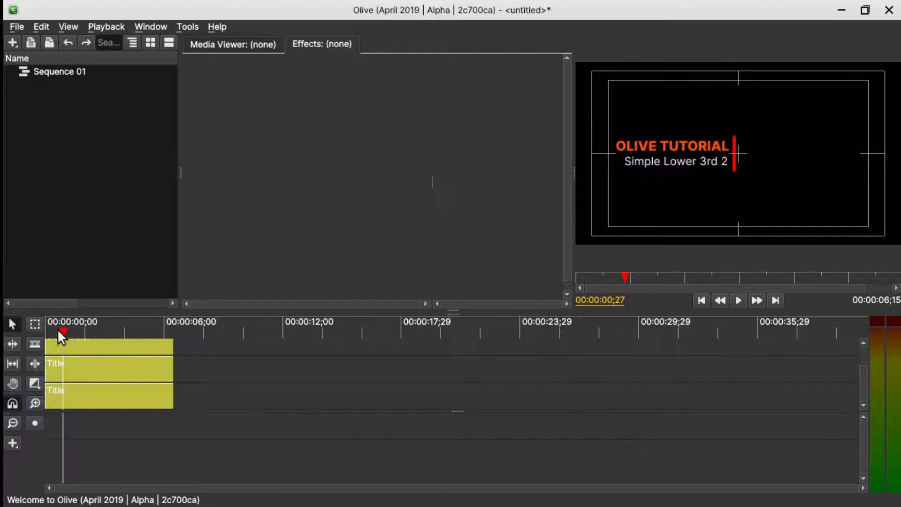
left_click_drag(47, 334, 133, 354)
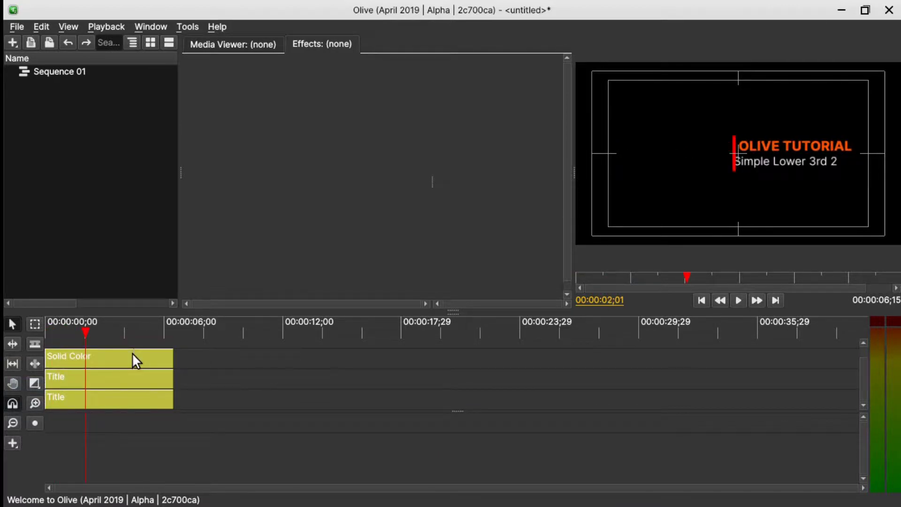
left_click(13, 443)
left_click(44, 385)
mouse_move(49, 345)
left_mouse_down()
mouse_move(92, 352)
mouse_move(71, 363)
mouse_move(172, 381)
left_mouse_up()
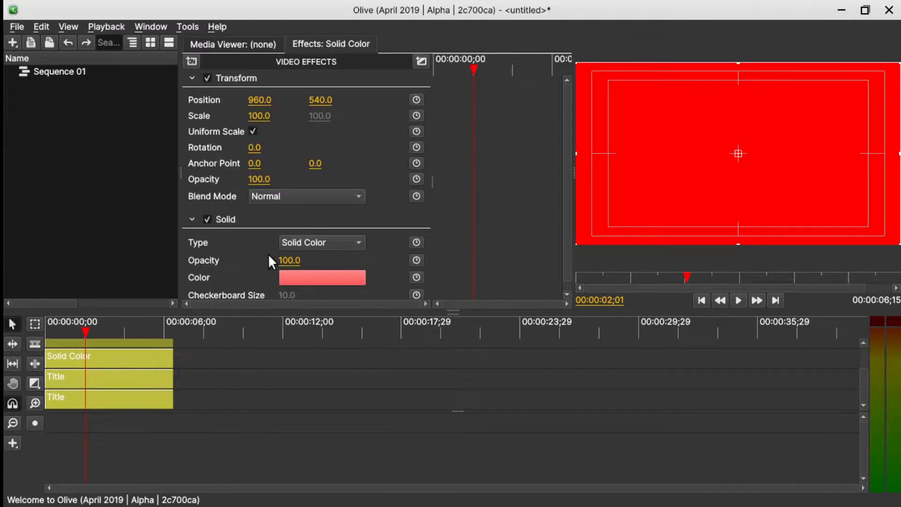
Step: Move the new solid color clip to horizontal position -32, set its color to black and deselect it
left_click_drag(265, 100, 221, 100)
left_click(348, 277)
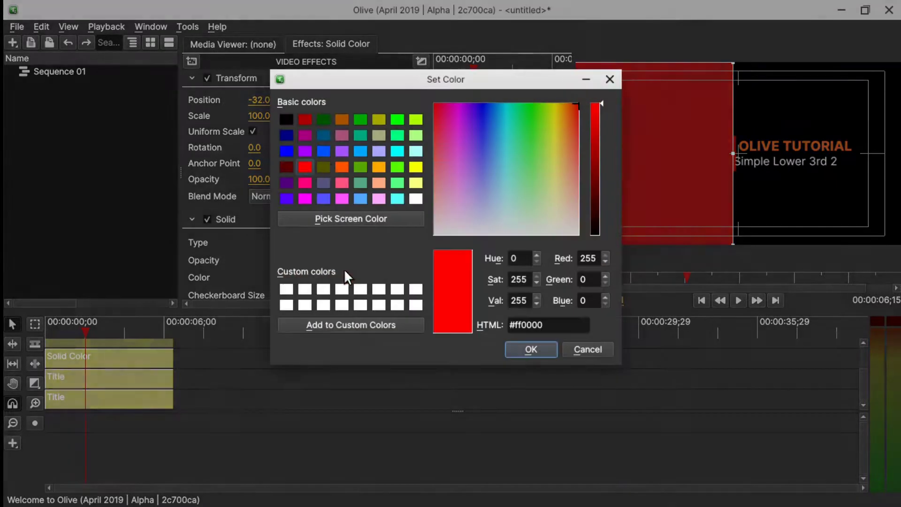
left_click(284, 118)
left_click(527, 347)
left_click(142, 342)
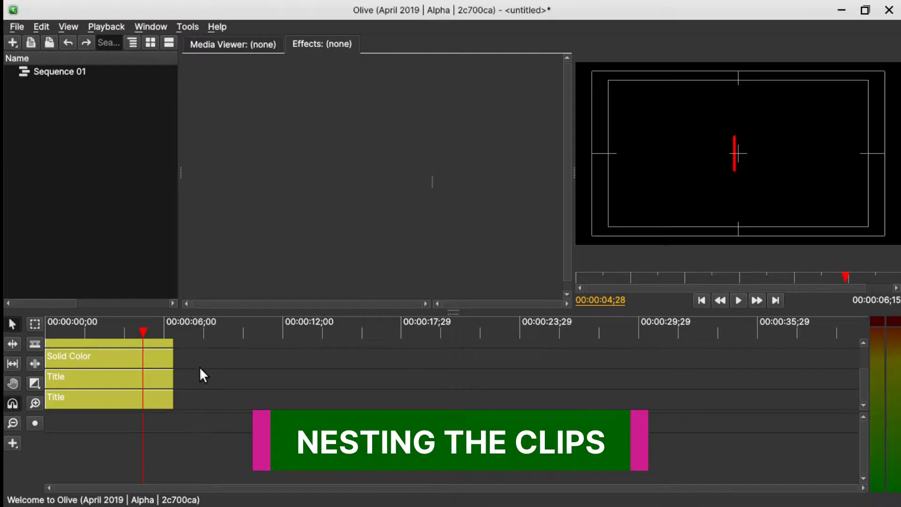
Step: Nest all the timeline clips into a single nested sequence and leave the nested clip deselected
key("ctrl+a")
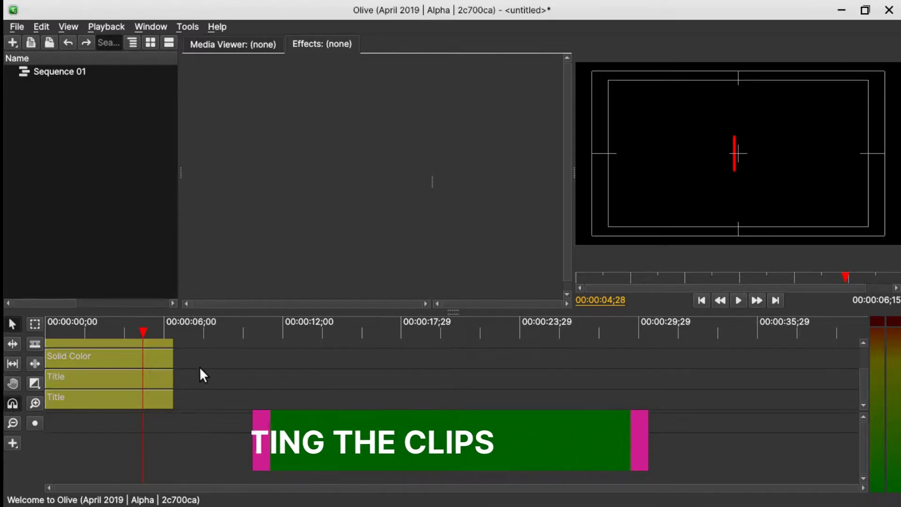
right_click(124, 356)
left_click(154, 317)
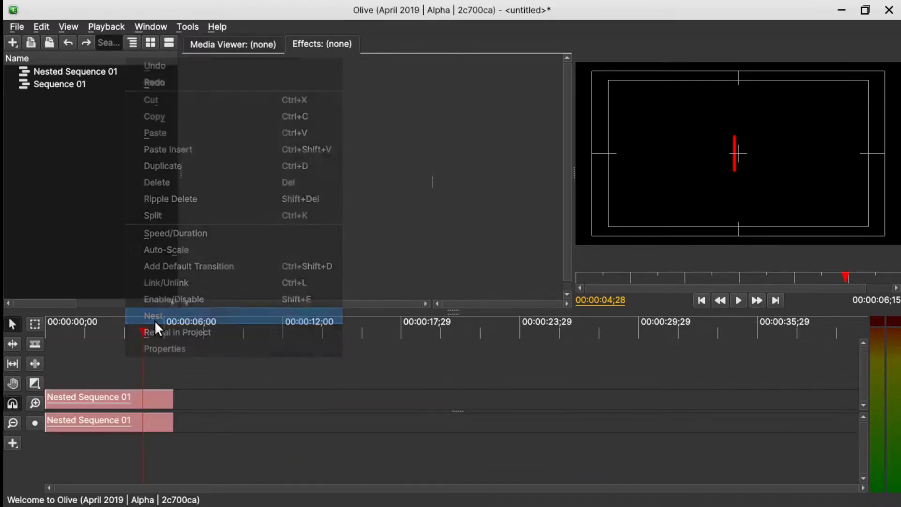
left_click(122, 421)
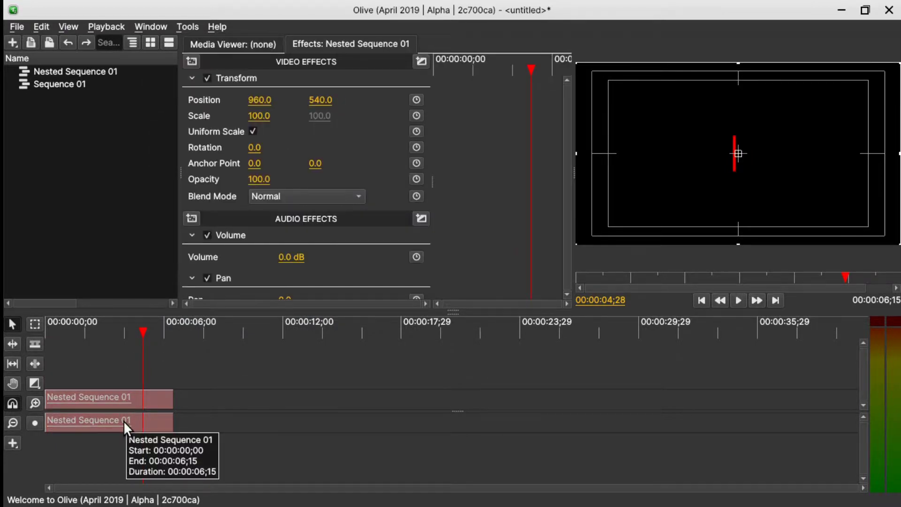
left_click(179, 426)
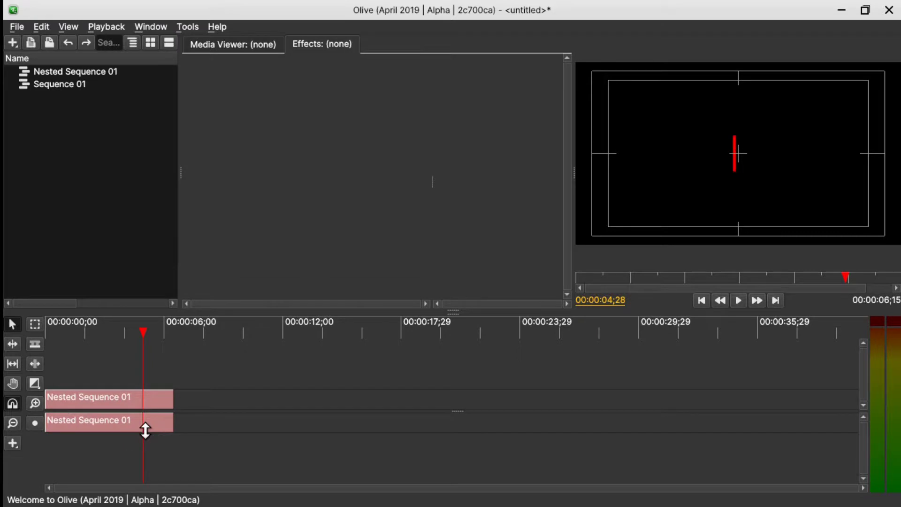
Step: Delete the nested sequence's audio clip and move its video clip up one track
left_click(147, 427)
key("Delete")
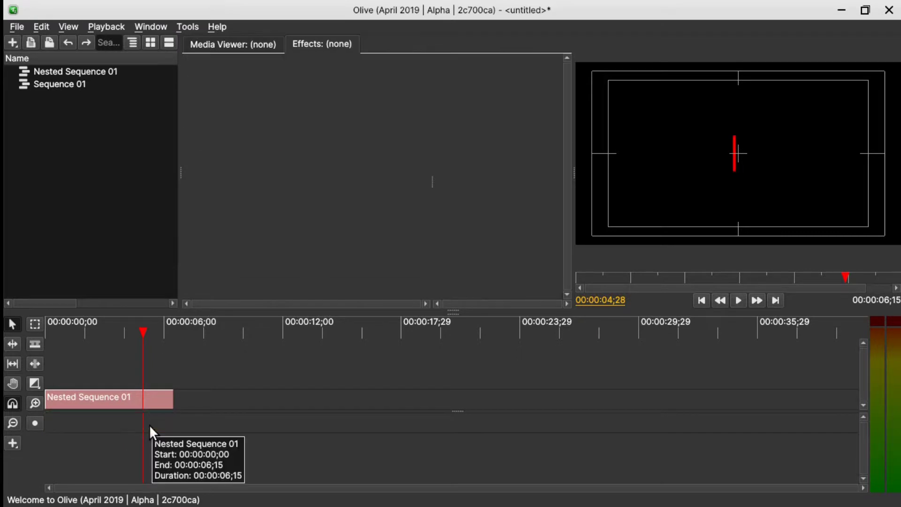
left_click_drag(121, 401, 115, 387)
Step: Place the imported background footage on the empty video track beneath the nested sequence and move the playhead to 00:00:04;04
left_click_drag(121, 332, 113, 333)
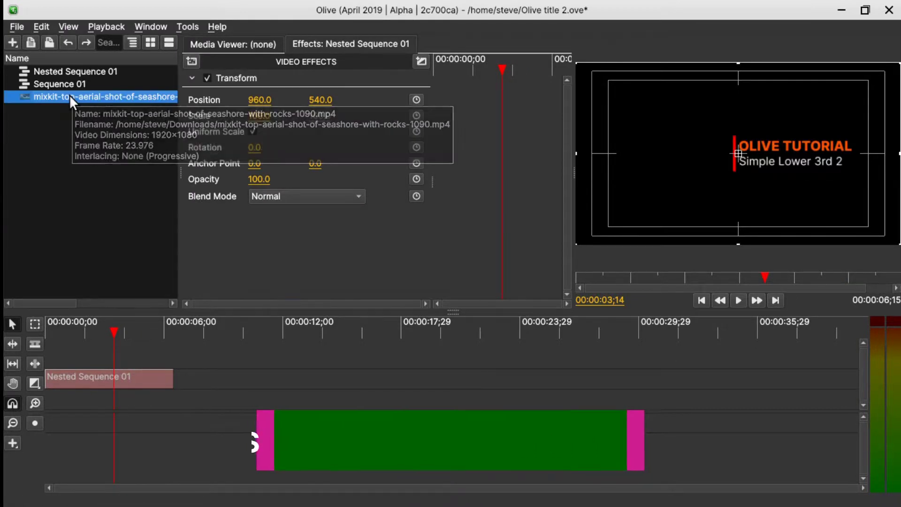
left_click_drag(69, 95, 100, 402)
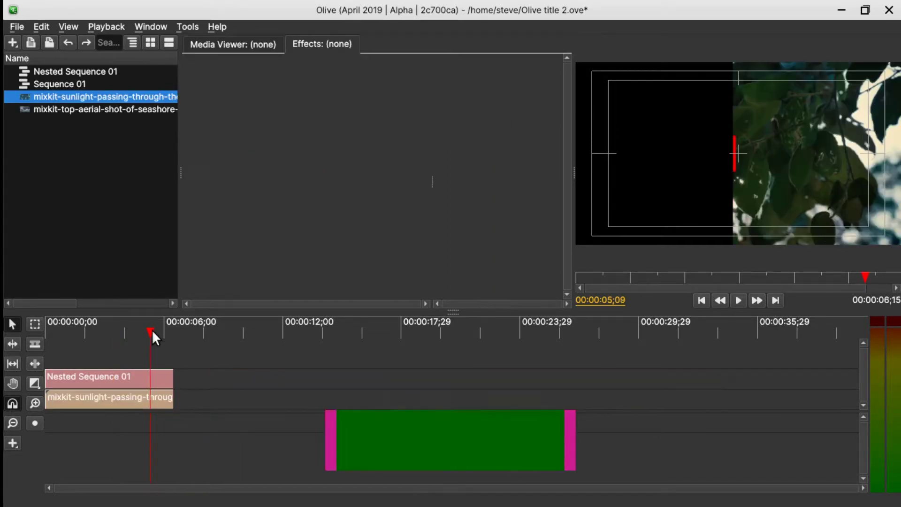
left_click_drag(151, 330, 127, 339)
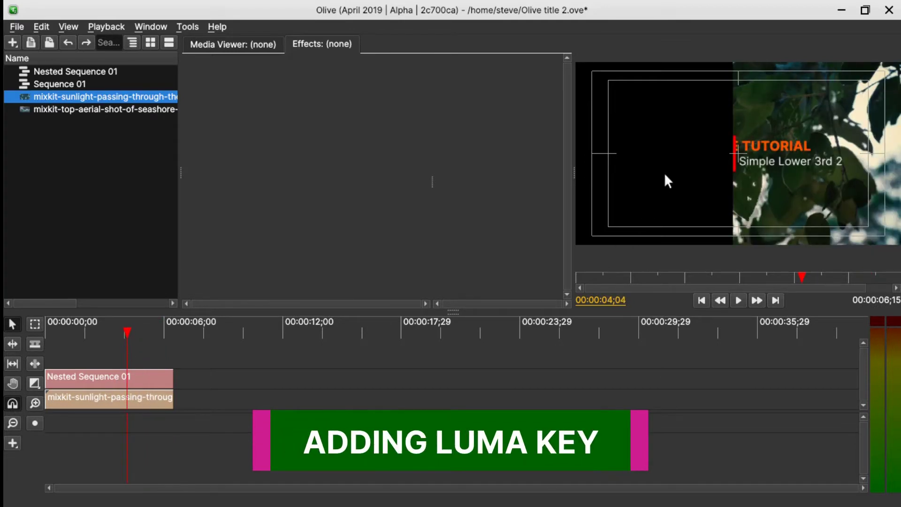
Step: Apply a Luma Key effect to the nested sequence clip and set its upper limit to 0
left_click(107, 379)
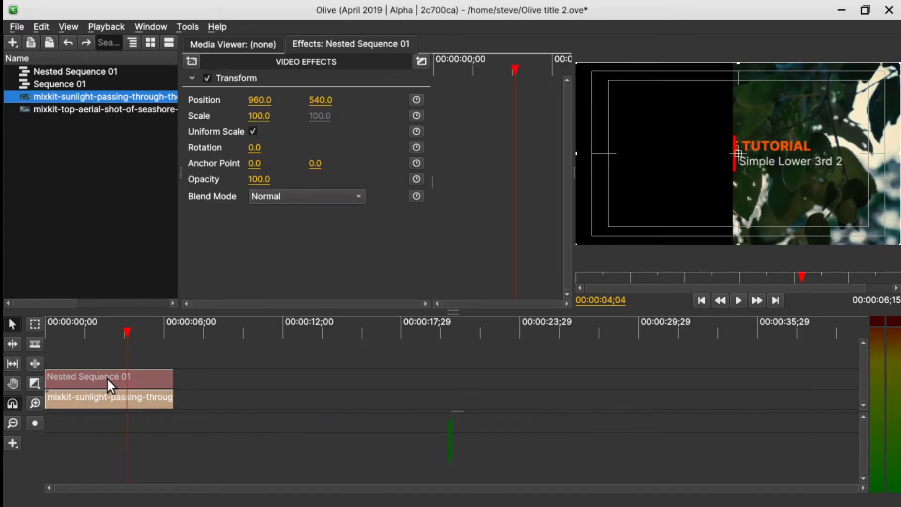
left_click(193, 63)
mouse_move(240, 121)
left_click(304, 154)
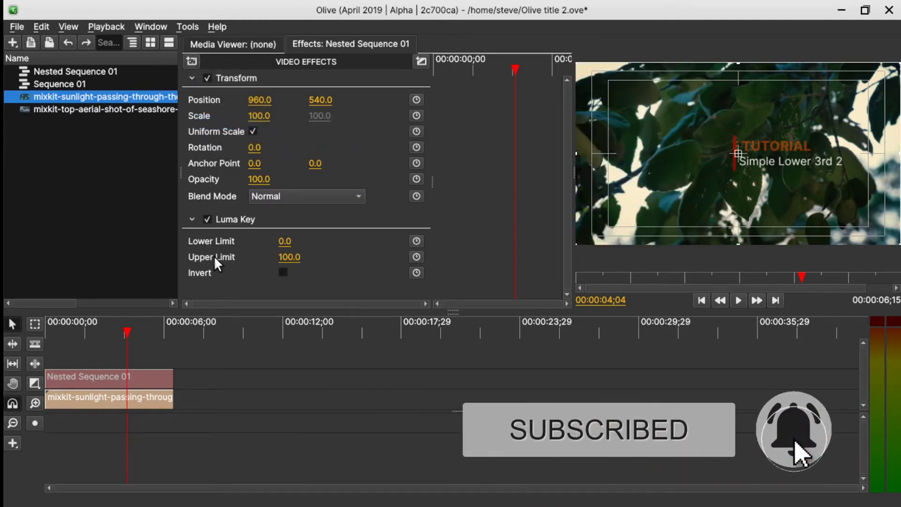
left_click(283, 254)
type("0")
key("Return")
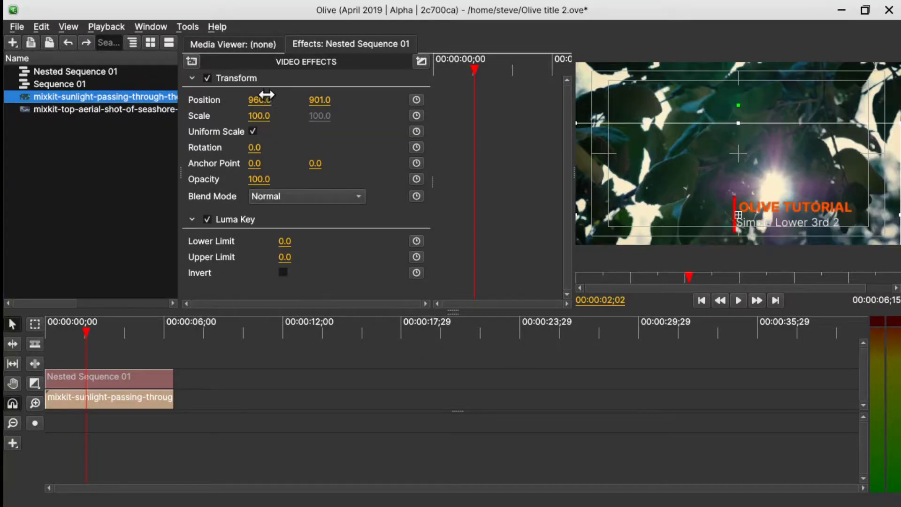